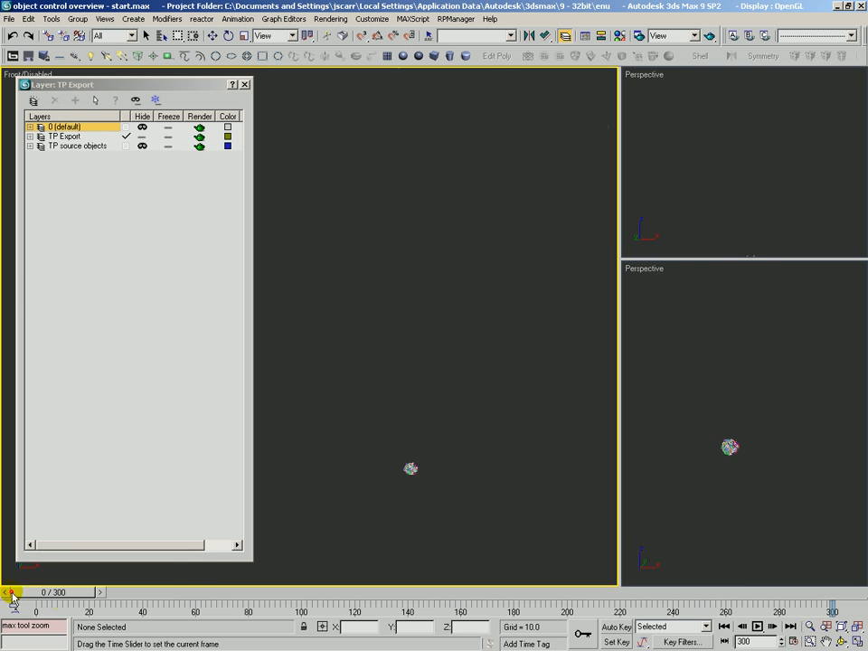
Maximize the Front viewport around the cube pile and examine TPOP_Export and its child objects in the object selection list.
{"action": "key", "text": "alt+w"}
{"action": "left_click_drag", "start_coordinate": [567, 542], "coordinate": [325, 313]}
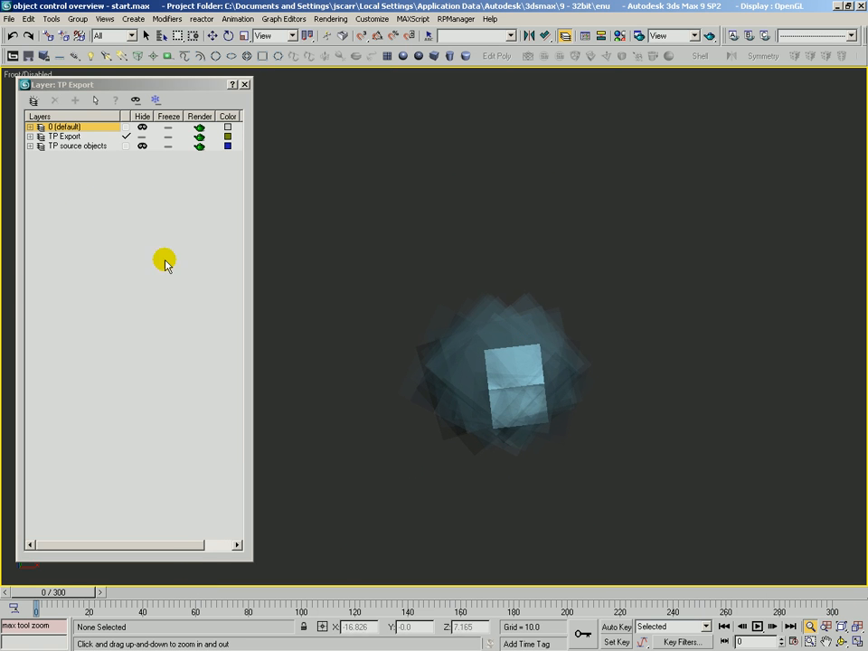
{"action": "left_click", "coordinate": [51, 136]}
{"action": "key", "text": "h"}
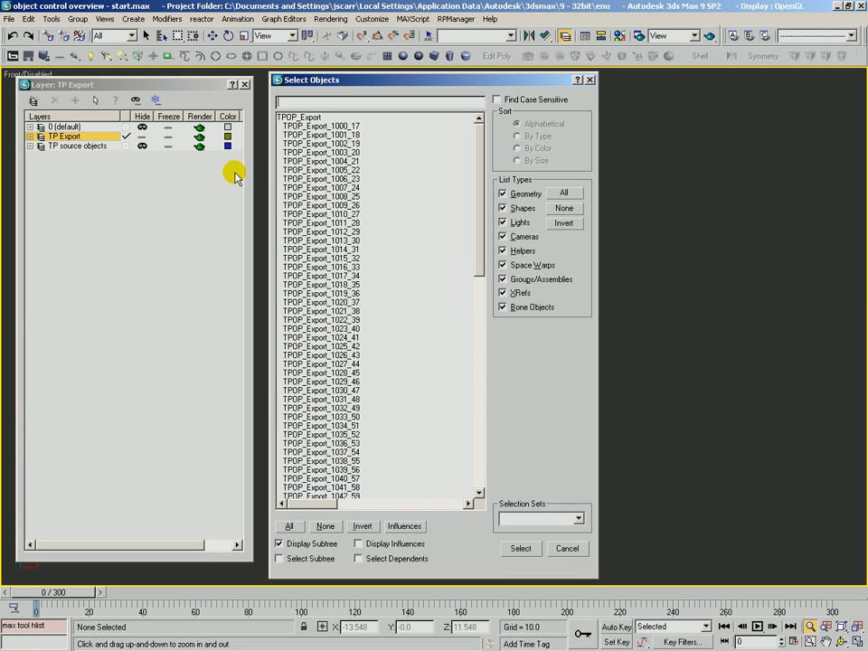
{"action": "left_click", "coordinate": [298, 118]}
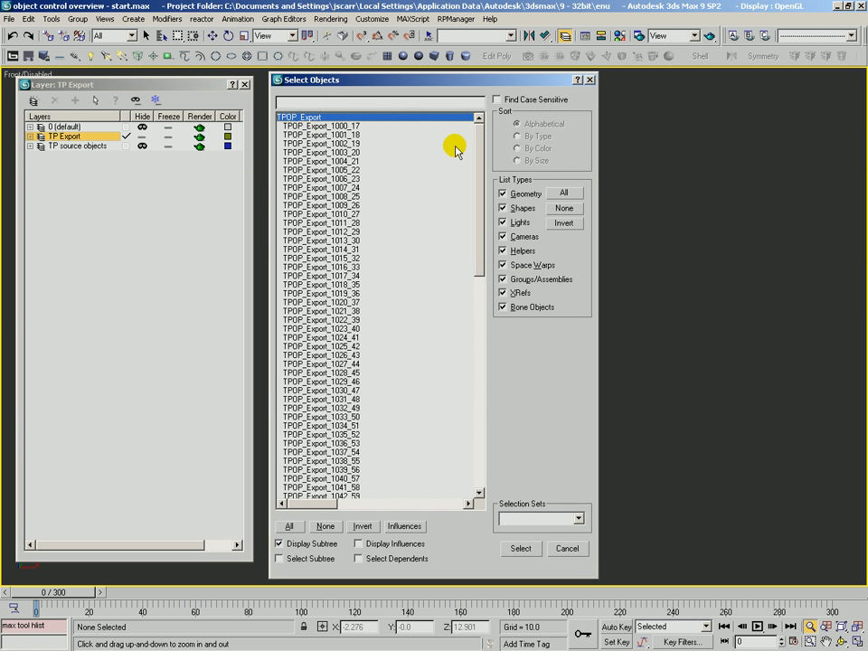
{"action": "left_click", "coordinate": [338, 127]}
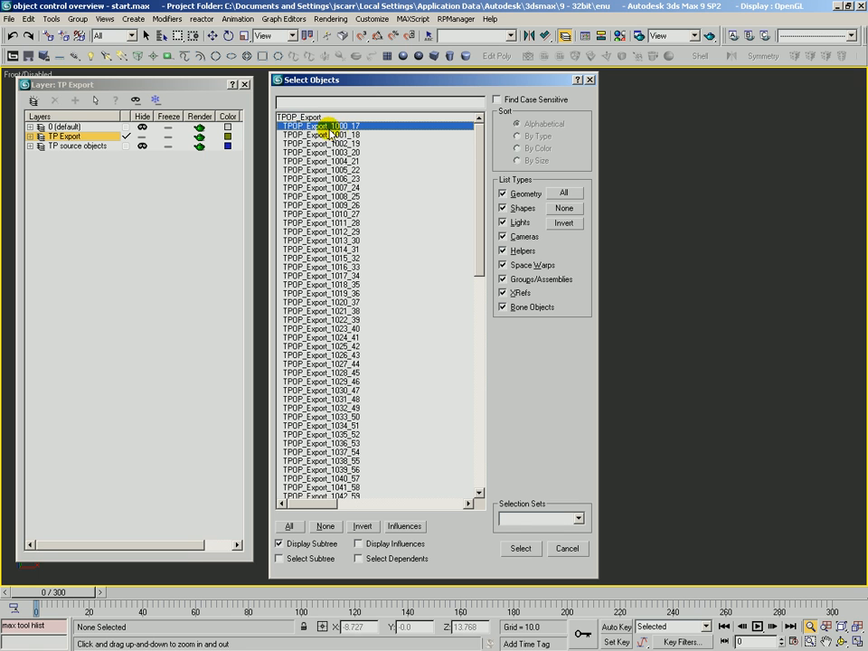
{"action": "left_click_drag", "start_coordinate": [480, 192], "coordinate": [349, 472]}
{"action": "left_click", "coordinate": [336, 489]}
{"action": "left_click_drag", "start_coordinate": [485, 431], "coordinate": [496, 160]}
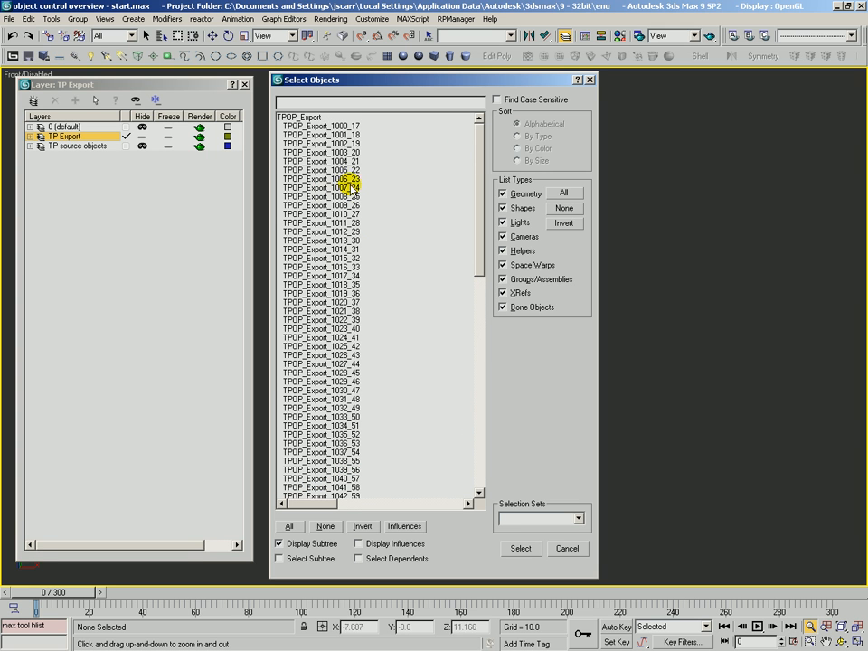
{"action": "left_click", "coordinate": [312, 119]}
{"action": "left_click", "coordinate": [567, 549]}
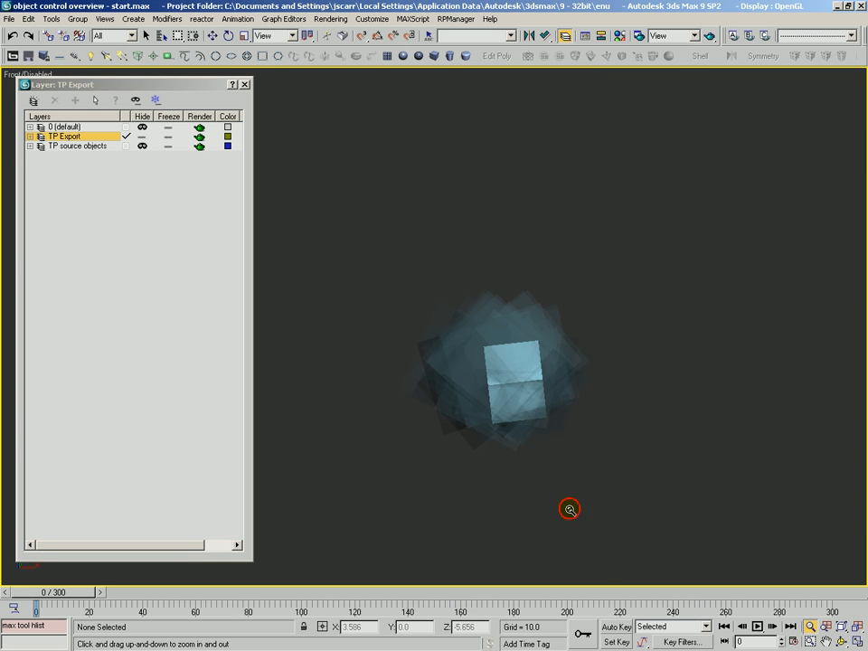
Select all exported objects to examine their animation keys on the timeline, and clear the selection.
{"action": "key", "text": "q"}
{"action": "key", "text": "F3"}
{"action": "key", "text": "F3"}
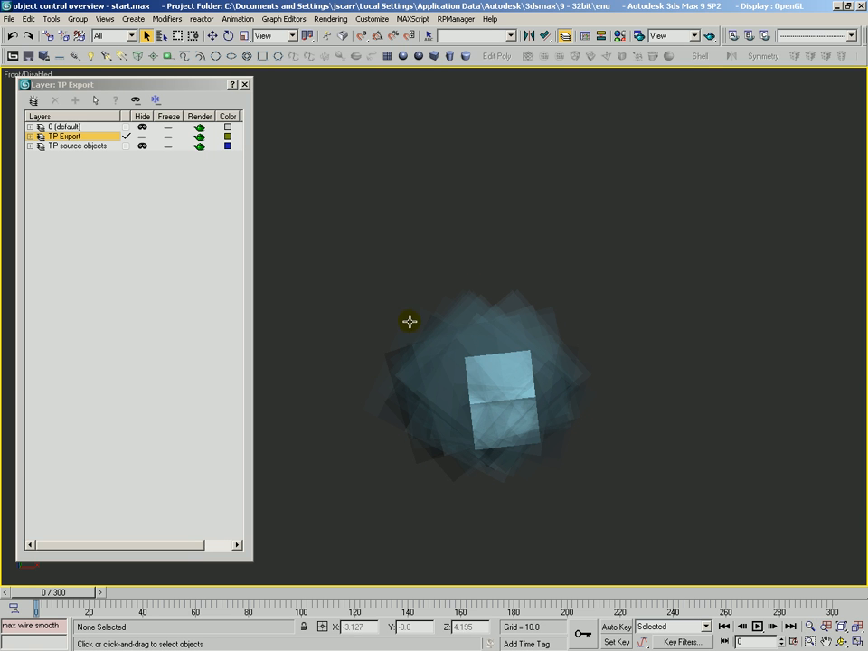
{"action": "key", "text": "ctrl+a"}
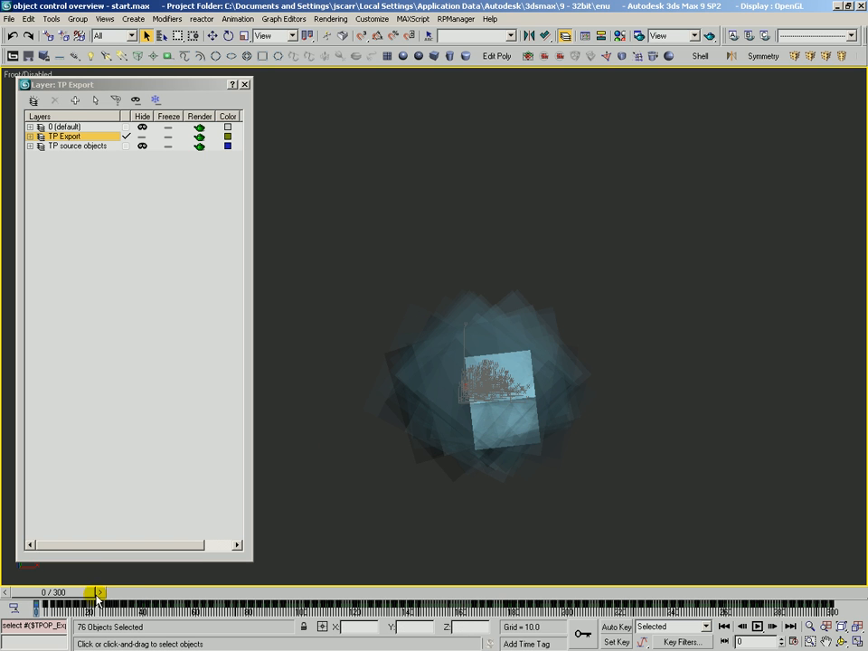
{"action": "left_click", "coordinate": [376, 232]}
{"action": "key", "text": "F3"}
{"action": "key", "text": "F3"}
Check the rendering visibility in the object properties of one cube in the pile at frame 0.
{"action": "left_click", "coordinate": [513, 301]}
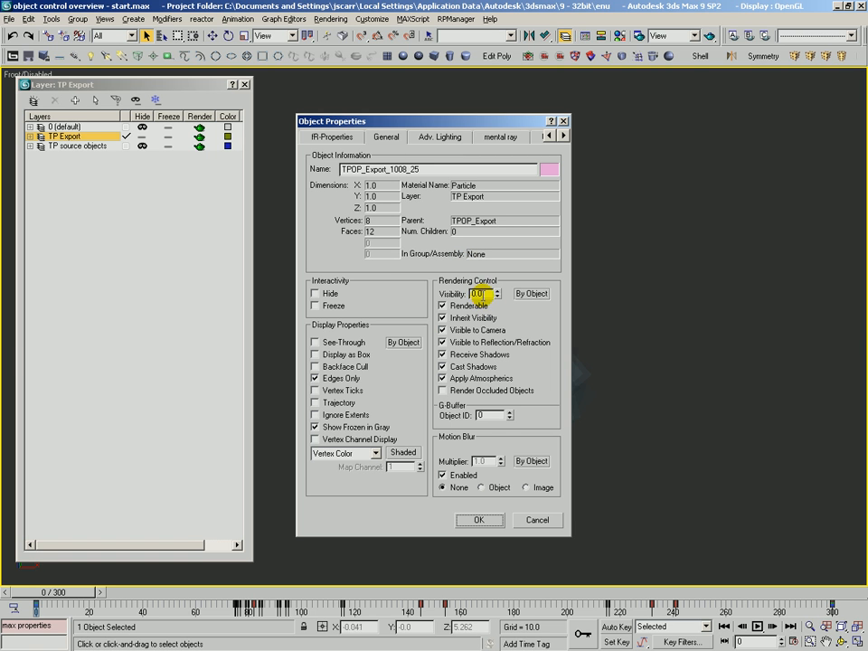
{"action": "left_click_drag", "start_coordinate": [484, 294], "coordinate": [467, 298]}
{"action": "type", "text": "0"}
{"action": "key", "text": "Return"}
{"action": "left_click", "coordinate": [538, 520]}
Go to frame 13 and check the rendering visibility in the object properties of a cube that has left the pile.
{"action": "left_click_drag", "start_coordinate": [86, 596], "coordinate": [120, 599]}
{"action": "key", "text": "alt+z"}
{"action": "left_click_drag", "start_coordinate": [521, 420], "coordinate": [522, 479]}
{"action": "left_click_drag", "start_coordinate": [528, 396], "coordinate": [534, 352]}
{"action": "key", "text": "q"}
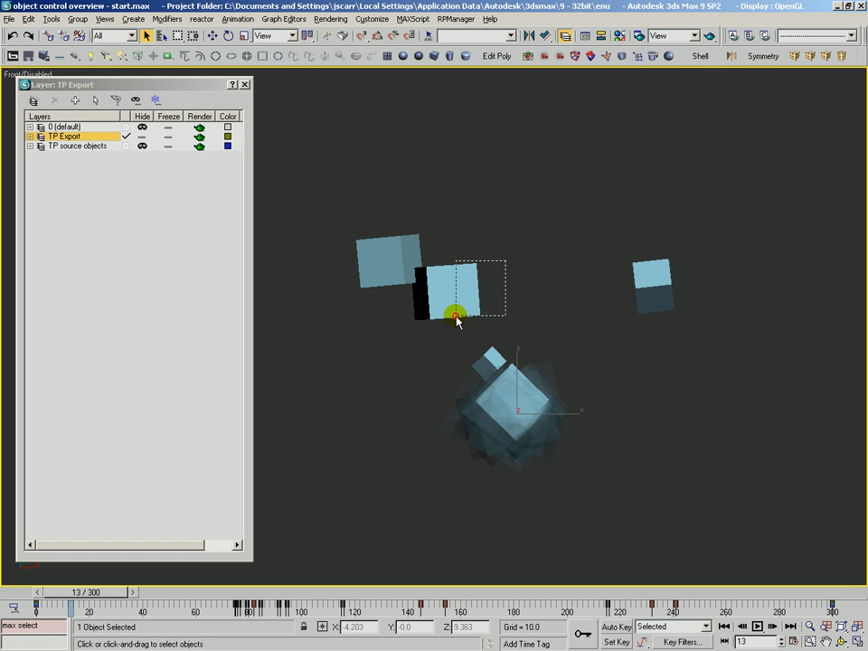
{"action": "left_click_drag", "start_coordinate": [474, 294], "coordinate": [472, 295]}
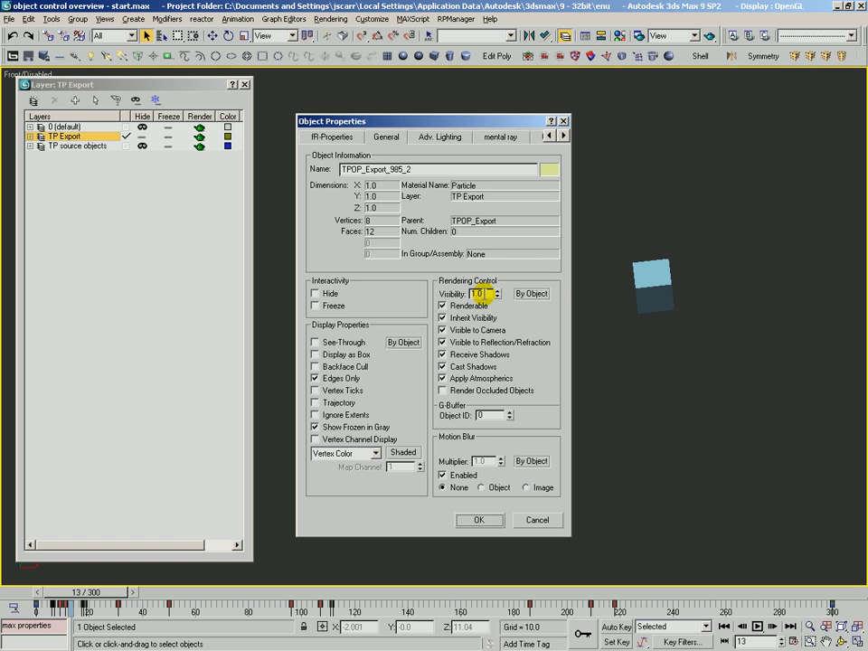
{"action": "left_click", "coordinate": [541, 522]}
Go to frame 93, show the Front viewport in wireframe and inspect the modifier stack of one airborne cube.
{"action": "left_click_drag", "start_coordinate": [115, 597], "coordinate": [346, 607]}
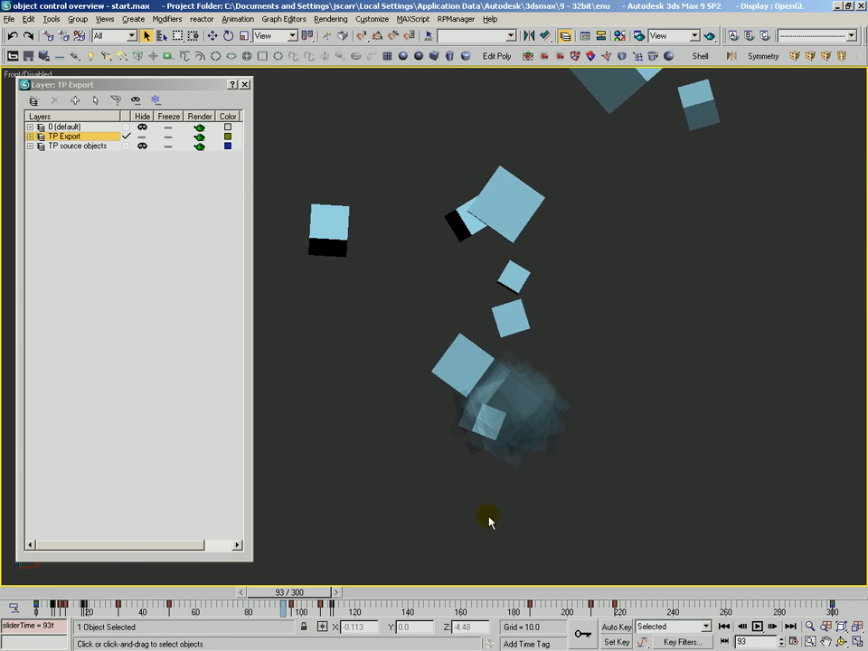
{"action": "key", "text": "alt+z"}
{"action": "scroll", "coordinate": [543, 434], "scroll_direction": "down", "scroll_amount": 8}
{"action": "left_click_drag", "start_coordinate": [540, 416], "coordinate": [583, 246]}
{"action": "key", "text": "F3"}
{"action": "key", "text": "alt+z"}
{"action": "left_click_drag", "start_coordinate": [524, 389], "coordinate": [518, 376]}
{"action": "key", "text": "q"}
{"action": "left_click_drag", "start_coordinate": [535, 323], "coordinate": [516, 352]}
{"action": "key", "text": "3"}
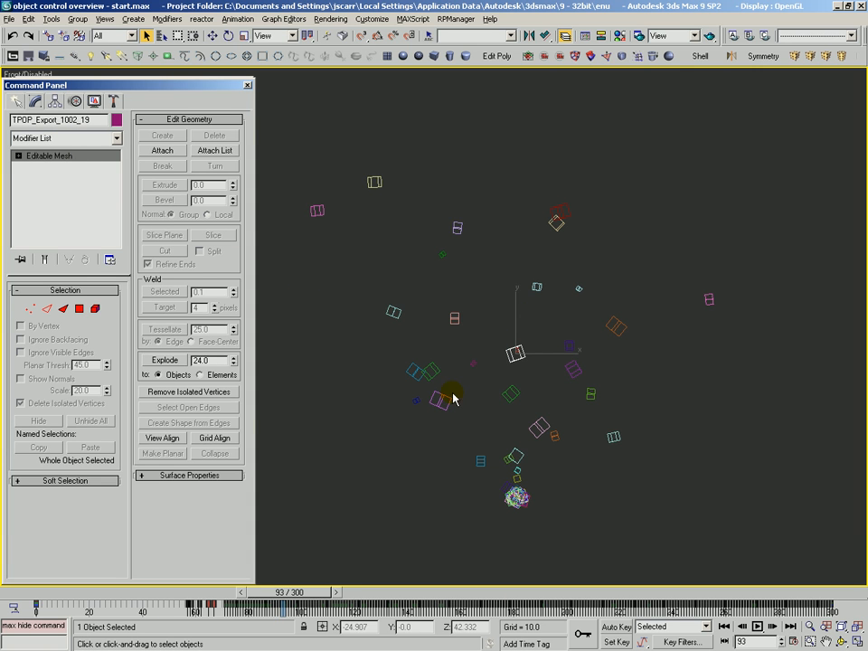
Go to frame 140, select a group of cubes in the upper spray and clear the selection again.
{"action": "left_click", "coordinate": [438, 427]}
{"action": "left_click_drag", "start_coordinate": [289, 593], "coordinate": [404, 604]}
{"action": "left_click_drag", "start_coordinate": [413, 122], "coordinate": [718, 372]}
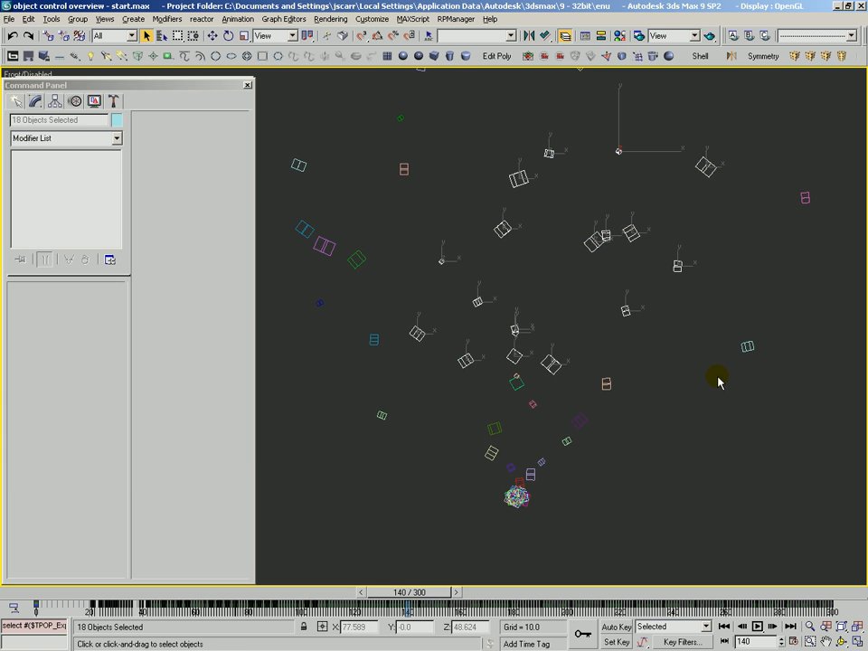
{"action": "left_click", "coordinate": [700, 389]}
{"action": "key", "text": "3"}
{"action": "key", "text": "alt+z"}
{"action": "left_click_drag", "start_coordinate": [545, 337], "coordinate": [542, 343]}
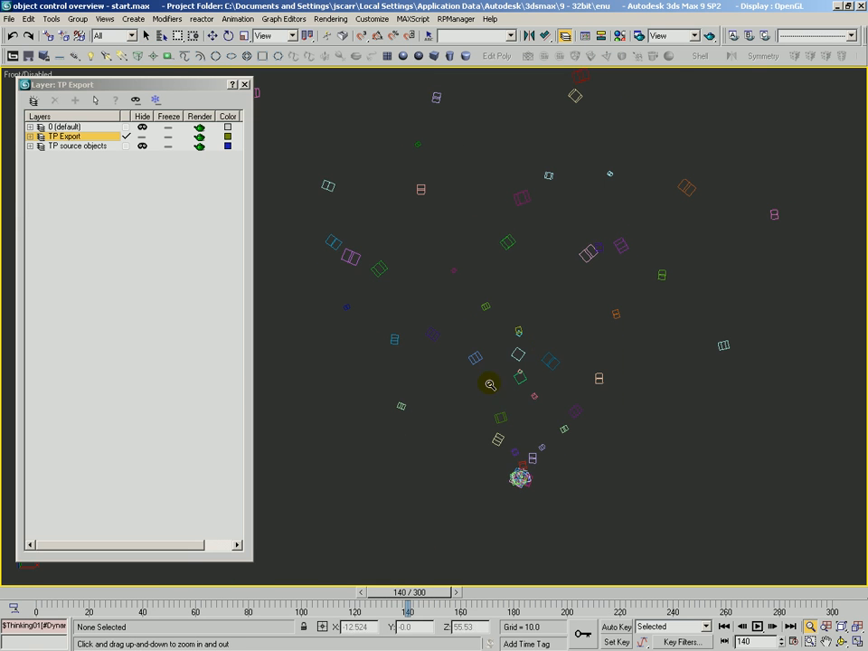
Enable the Master Dynamic of Thinking01 in the four-viewport layout and, at frame 0, remove the objects created by its Export operator.
{"action": "key", "text": "alt+t"}
{"action": "left_click", "coordinate": [857, 640]}
{"action": "left_click", "coordinate": [70, 291]}
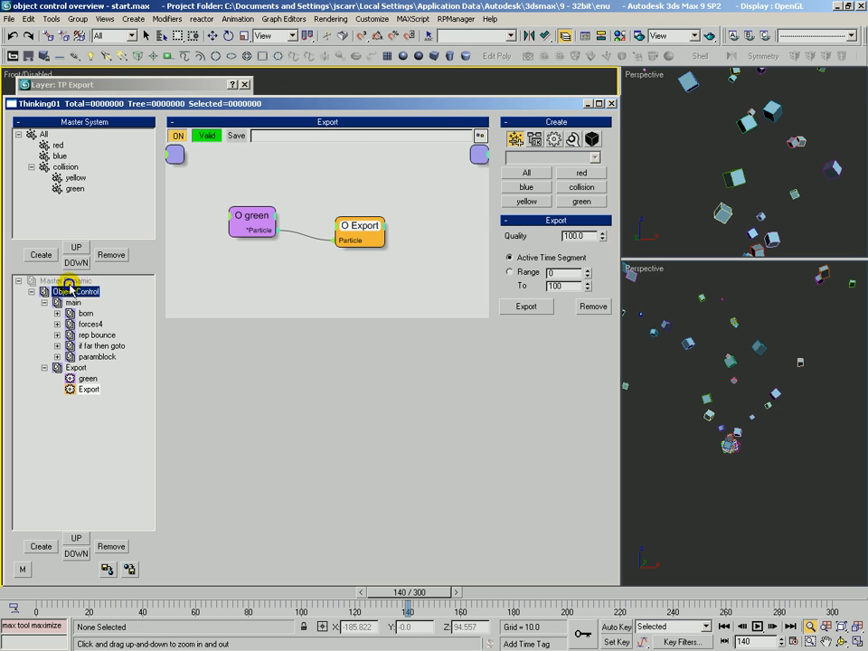
{"action": "left_click", "coordinate": [16, 597]}
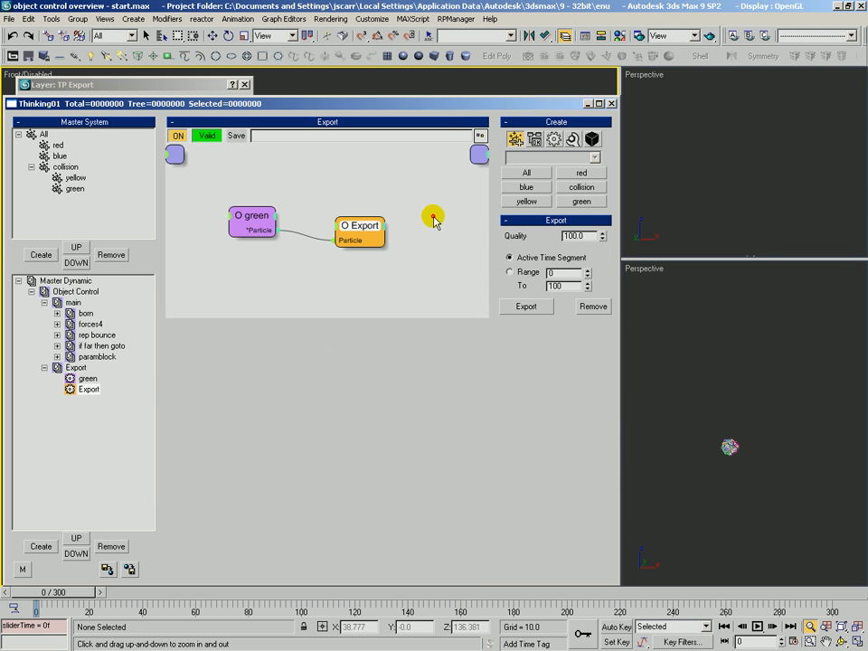
{"action": "left_click", "coordinate": [496, 214]}
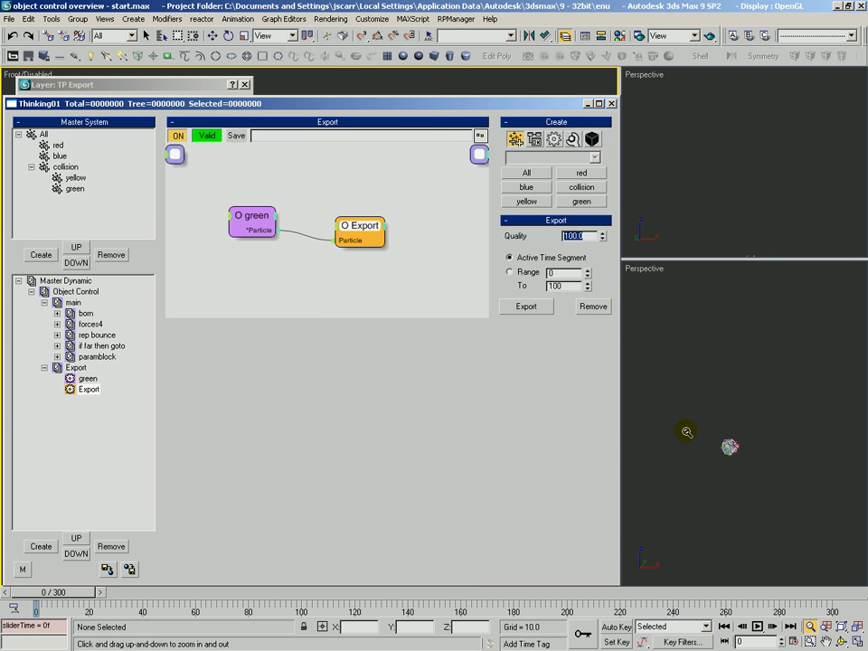
{"action": "left_click", "coordinate": [594, 305]}
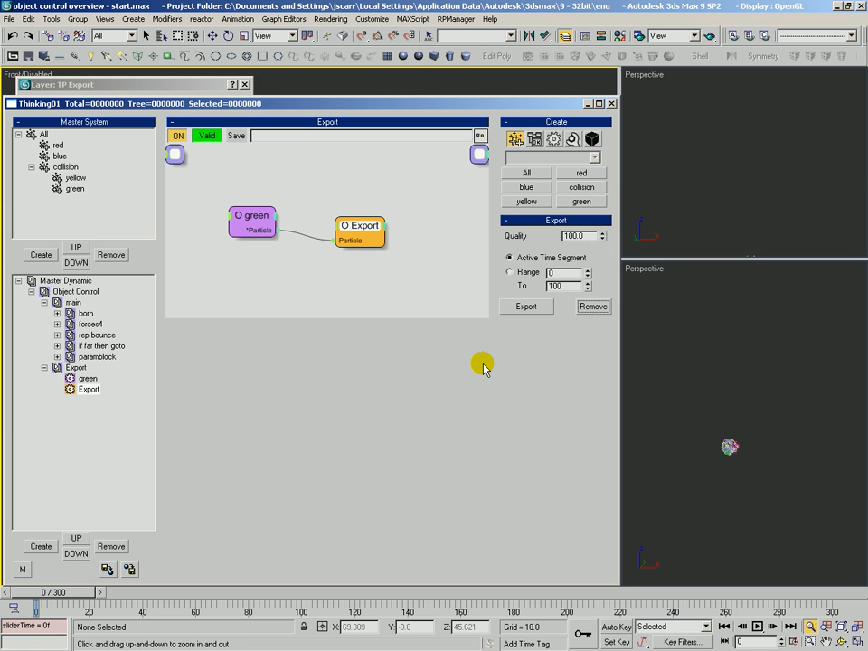
Unhide the 0 (default) and TP source objects layers, close the layer manager and reset the time to frame 0.
{"action": "double_click", "coordinate": [191, 85]}
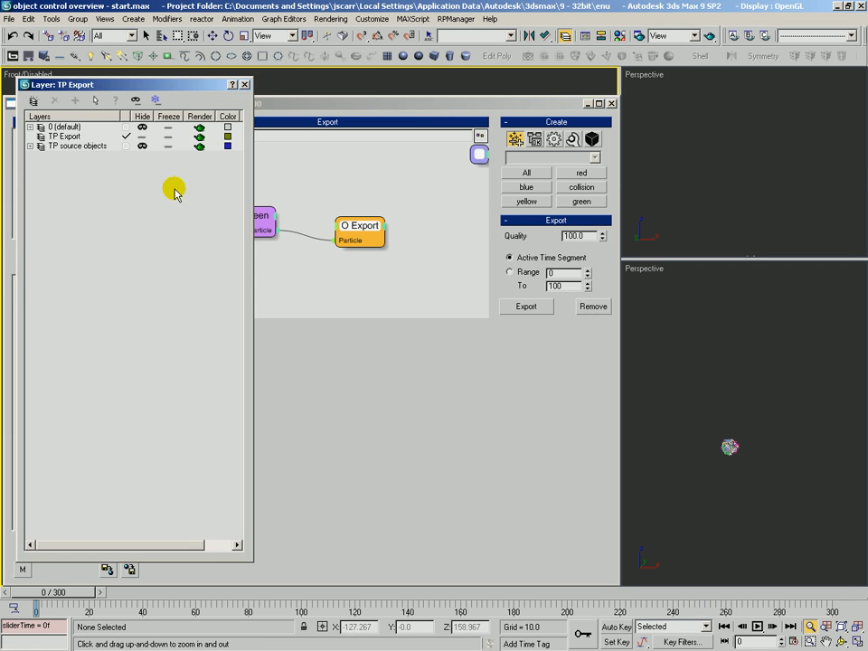
{"action": "left_click", "coordinate": [142, 135]}
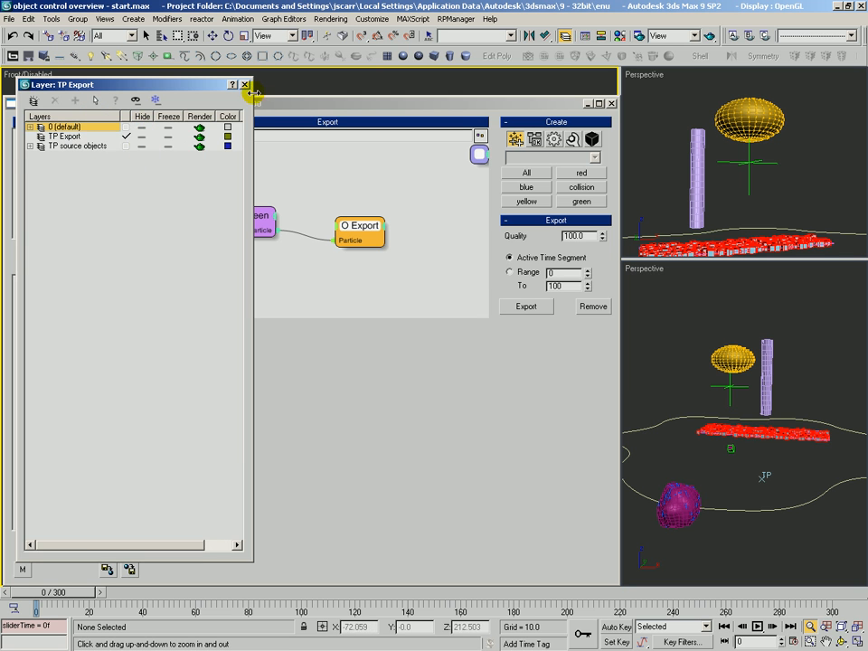
{"action": "left_click", "coordinate": [244, 84]}
{"action": "left_click_drag", "start_coordinate": [91, 587], "coordinate": [24, 591]}
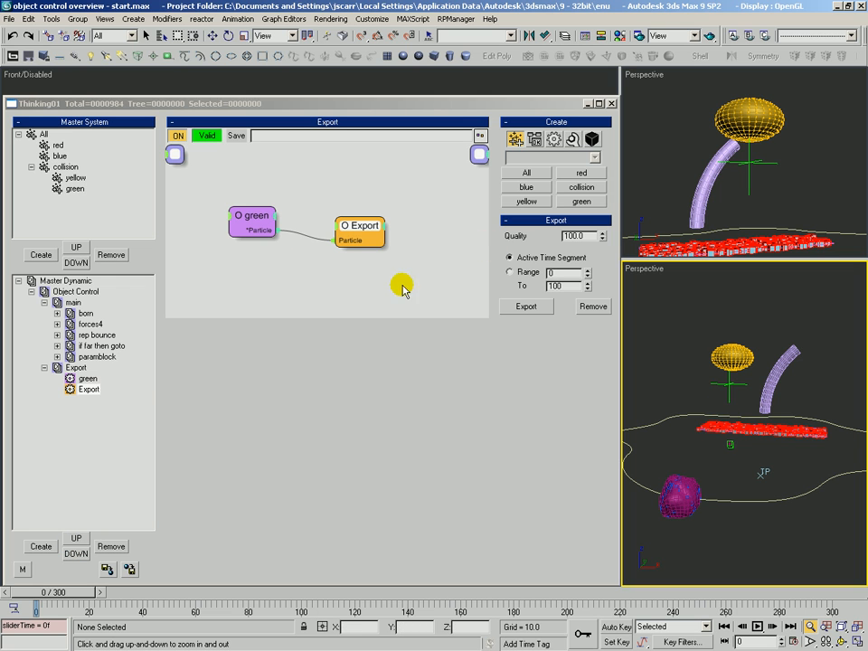
Collapse the main dynamic set and show the Export operator's quality and time range settings.
{"action": "left_click", "coordinate": [66, 281]}
{"action": "left_click", "coordinate": [44, 302]}
{"action": "left_click", "coordinate": [44, 314]}
{"action": "left_click", "coordinate": [43, 314]}
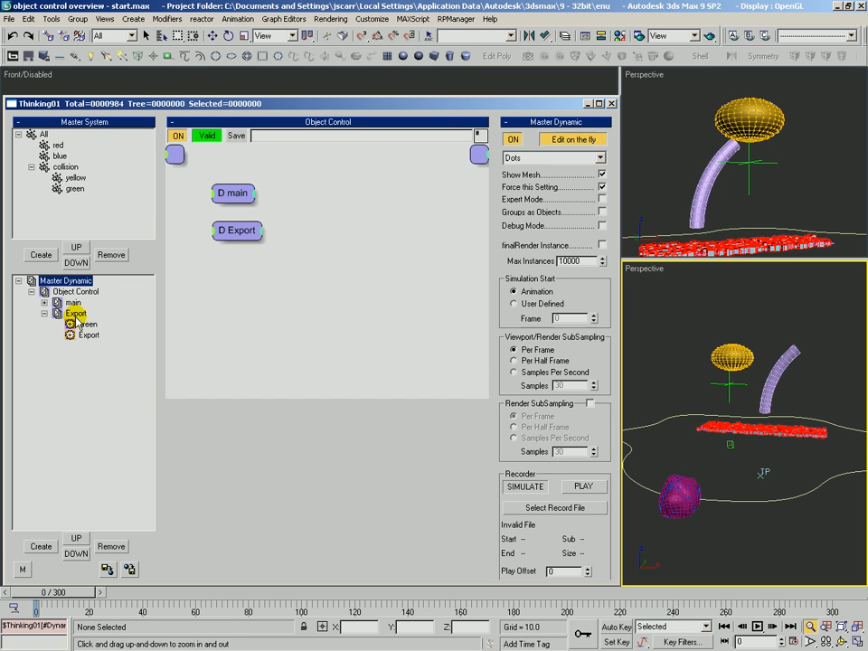
{"action": "left_click", "coordinate": [87, 335]}
{"action": "left_click", "coordinate": [87, 324]}
{"action": "left_click", "coordinate": [356, 234]}
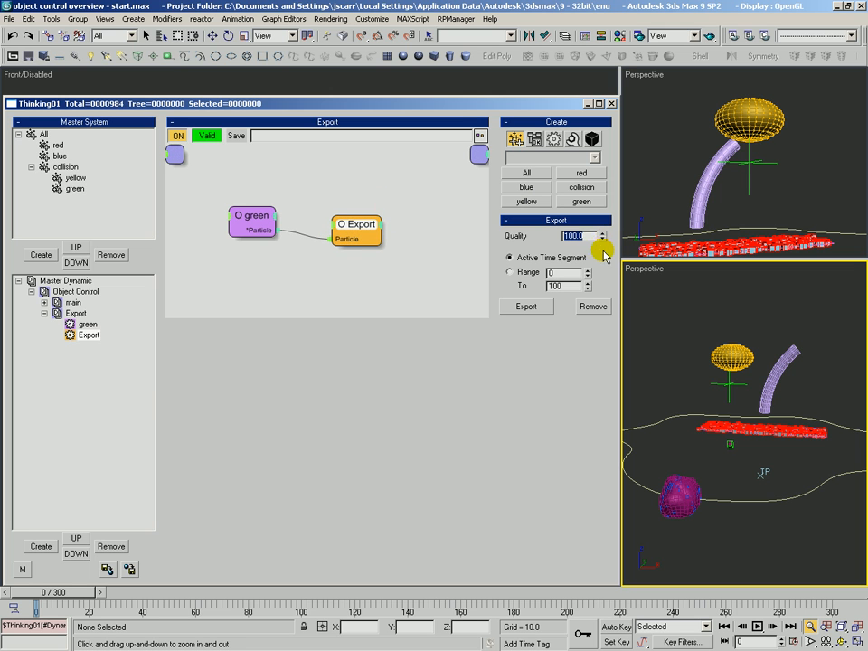
{"action": "left_click_drag", "start_coordinate": [364, 233], "coordinate": [358, 232]}
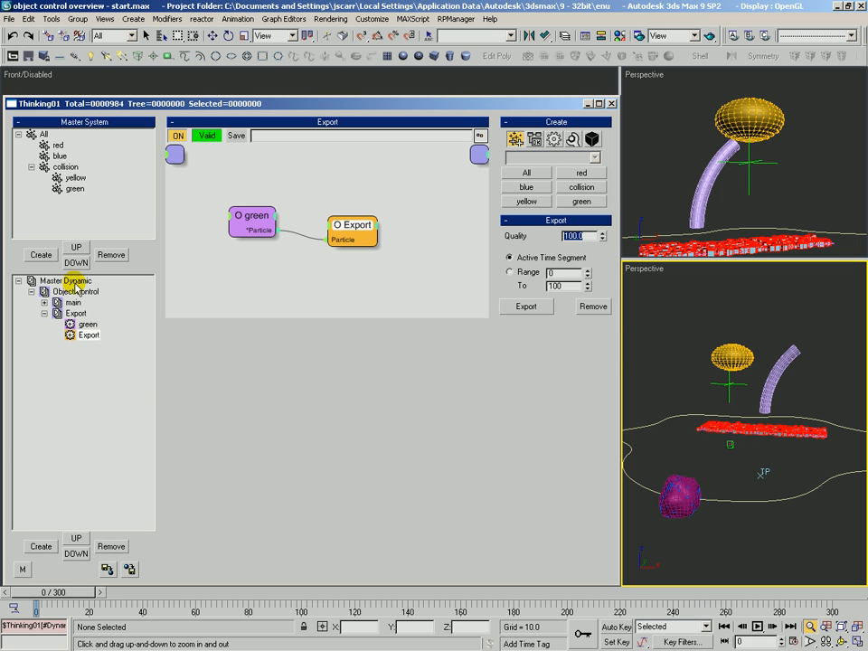
View the yellow group's shape collision settings down to the deformation Max Depth value.
{"action": "left_click", "coordinate": [74, 178]}
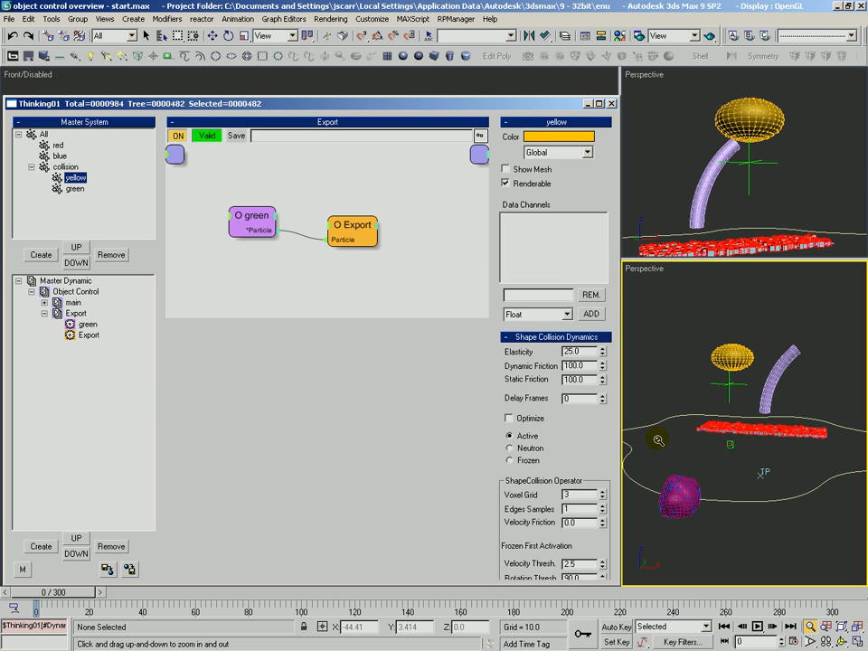
{"action": "scroll", "coordinate": [597, 375], "scroll_direction": "down", "scroll_amount": 6}
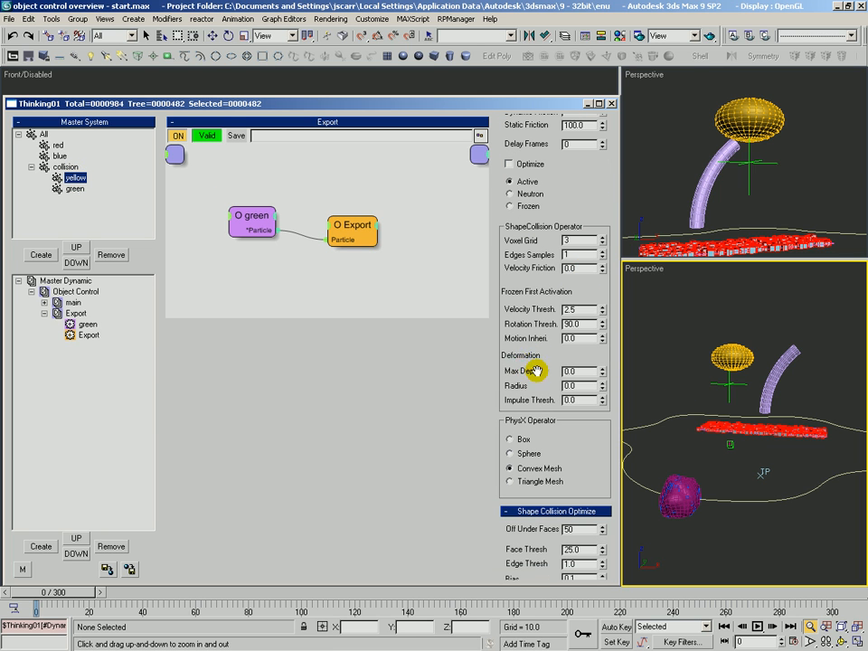
{"action": "left_click_drag", "start_coordinate": [583, 373], "coordinate": [502, 359]}
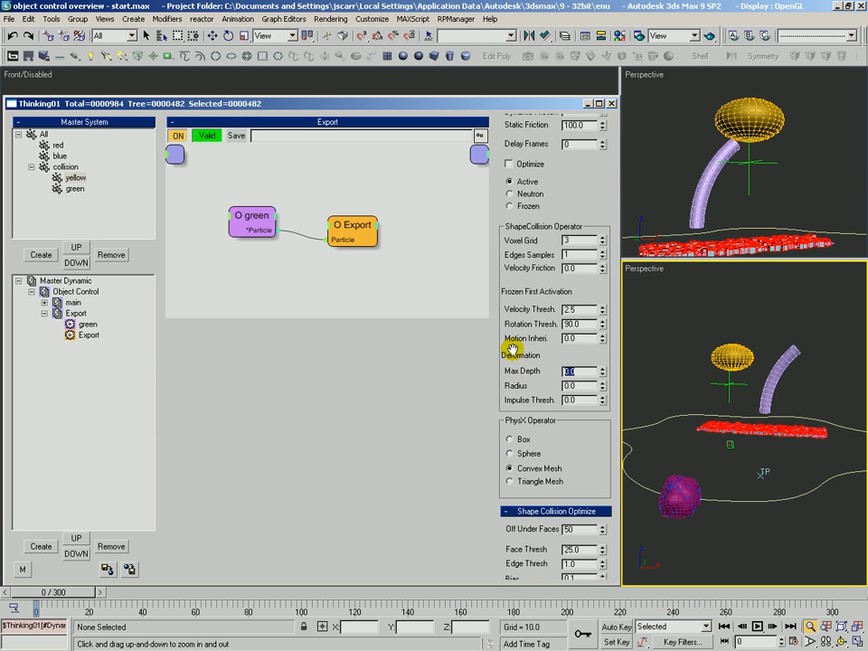
Bring back the Export operator's settings and nudge its node beside the green group node.
{"action": "left_click", "coordinate": [353, 228]}
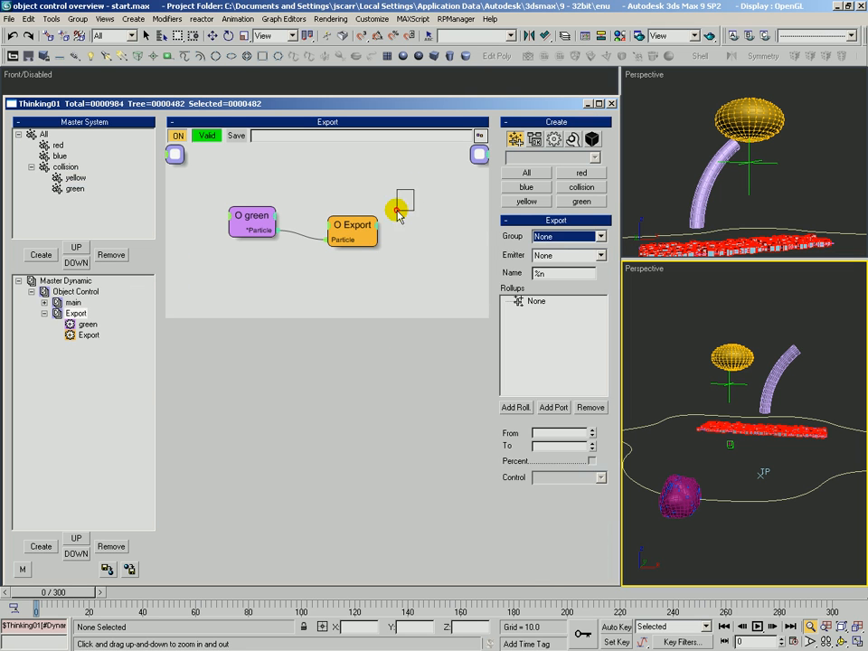
{"action": "left_click_drag", "start_coordinate": [361, 228], "coordinate": [359, 234]}
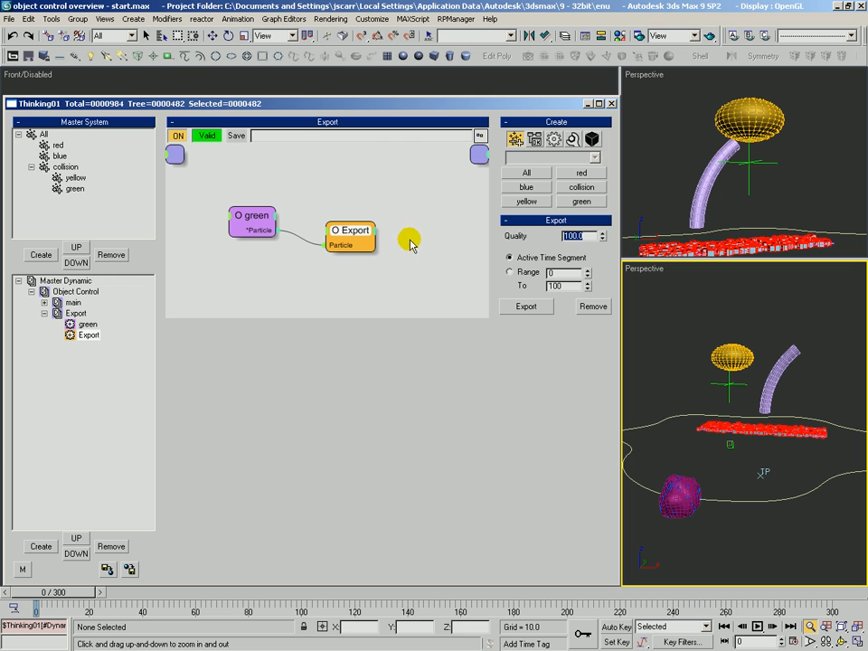
{"action": "left_click_drag", "start_coordinate": [349, 234], "coordinate": [374, 239]}
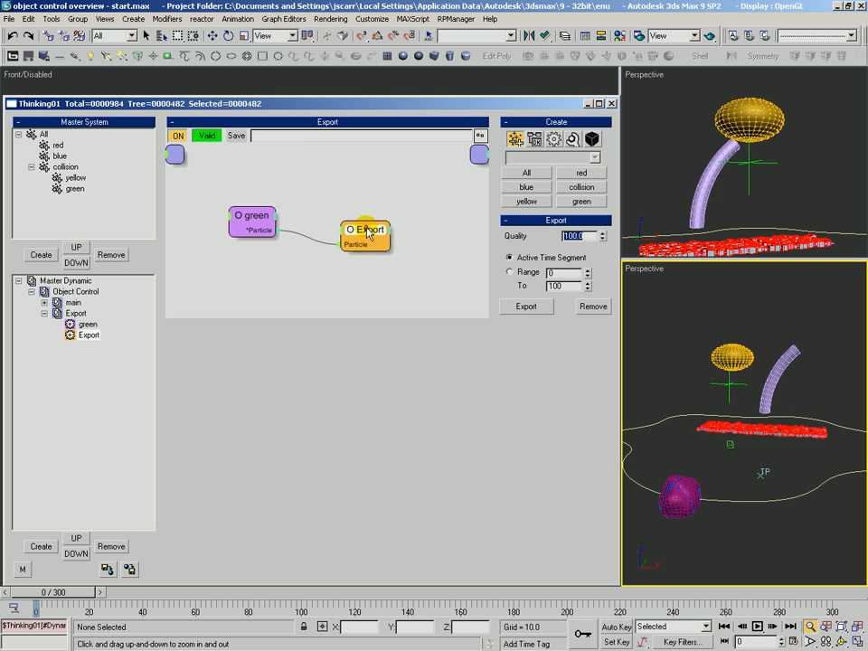
{"action": "left_click_drag", "start_coordinate": [361, 223], "coordinate": [347, 217]}
Collapse the Export dynamic set, look over the particle group settings and display the Master Dynamic settings.
{"action": "left_click", "coordinate": [44, 314]}
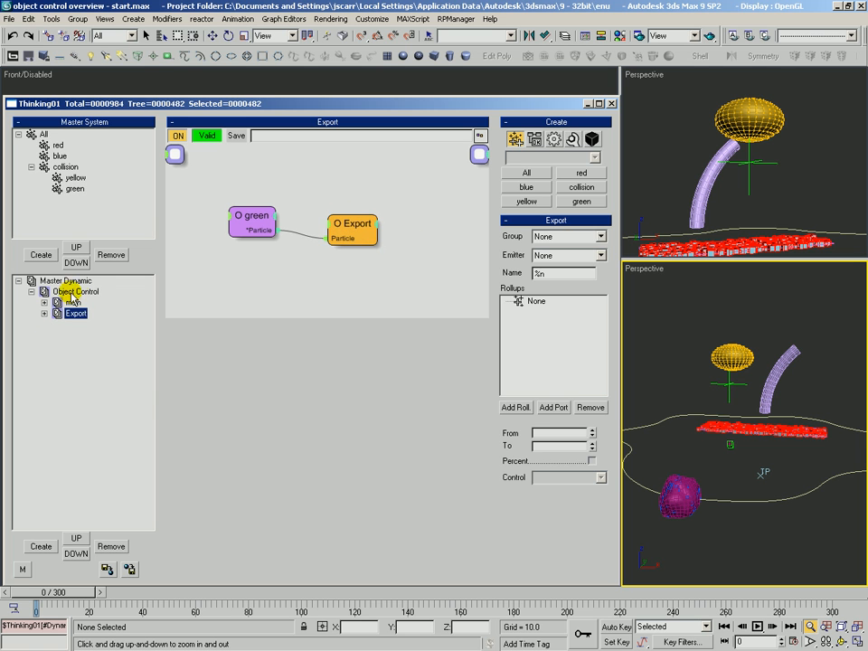
{"action": "left_click", "coordinate": [74, 292]}
{"action": "left_click", "coordinate": [66, 280]}
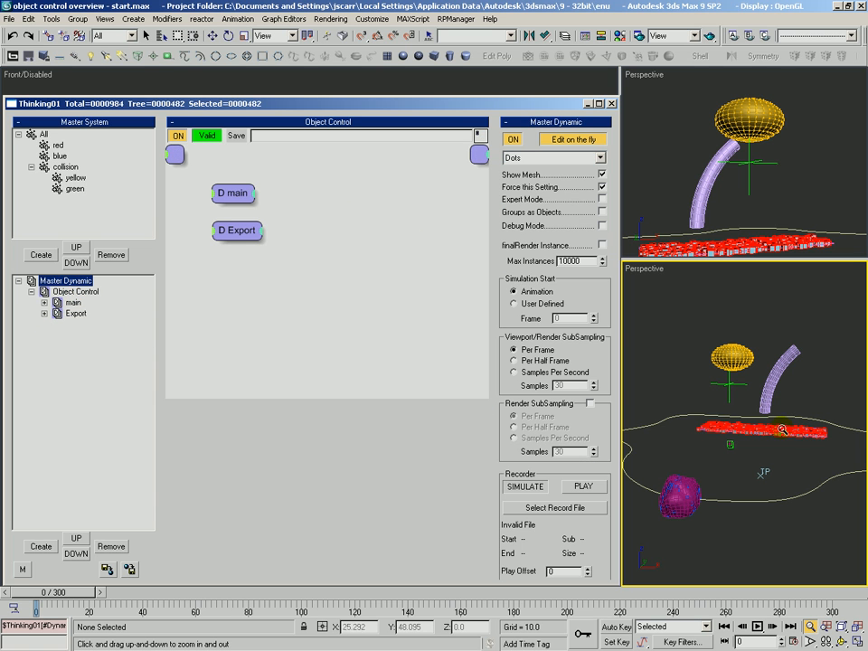
{"action": "left_click", "coordinate": [75, 189]}
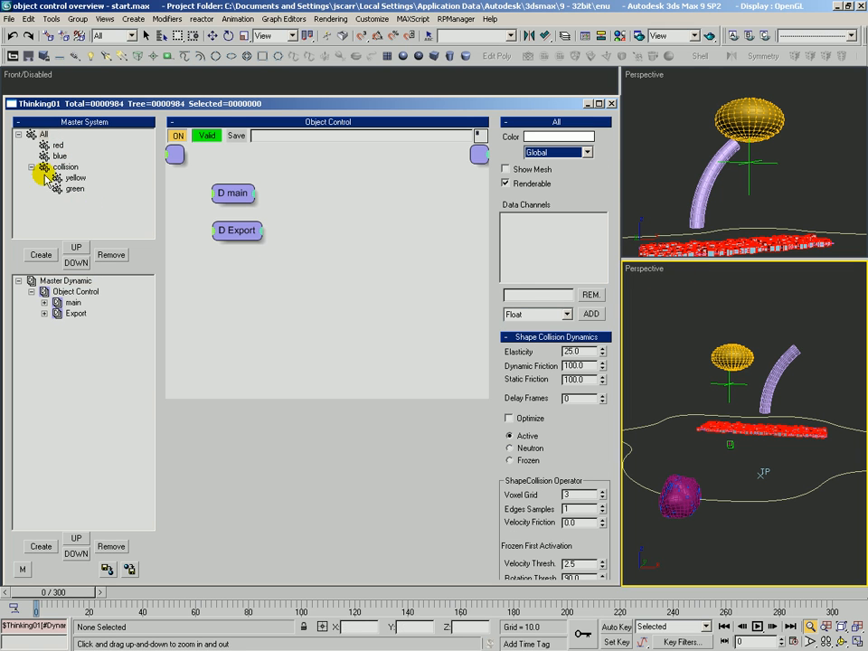
{"action": "left_click", "coordinate": [66, 282]}
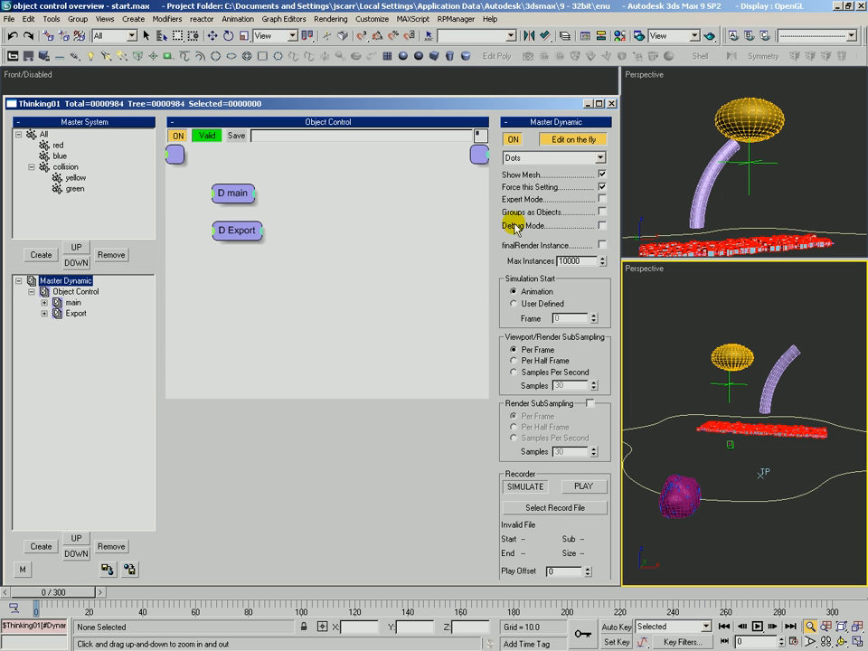
Enable Groups as Objects in the Master Dynamic settings and look through the green, yellow, collision and All groups.
{"action": "left_click", "coordinate": [603, 211]}
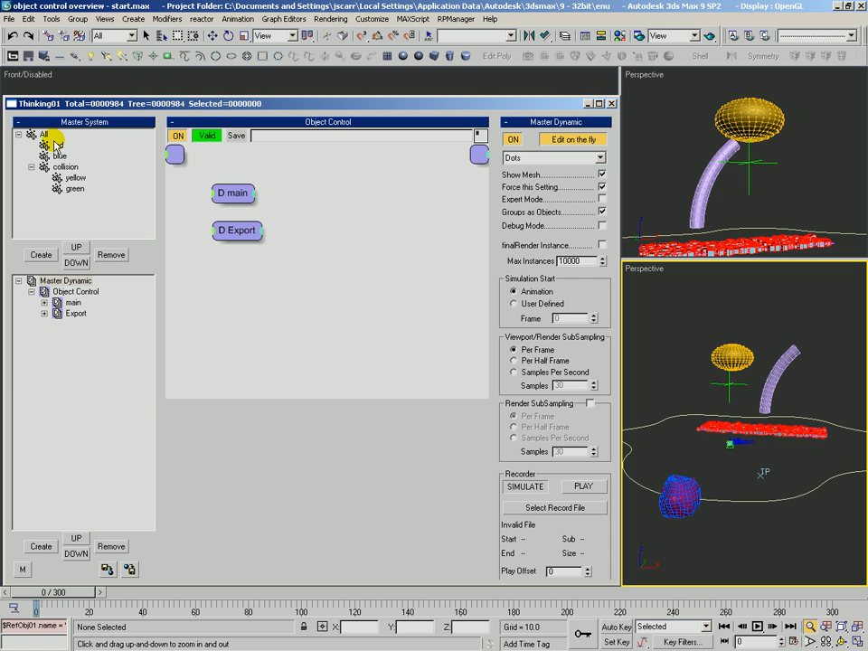
{"action": "left_click", "coordinate": [74, 188]}
{"action": "left_click", "coordinate": [75, 177]}
{"action": "left_click", "coordinate": [63, 166]}
{"action": "left_click", "coordinate": [41, 134]}
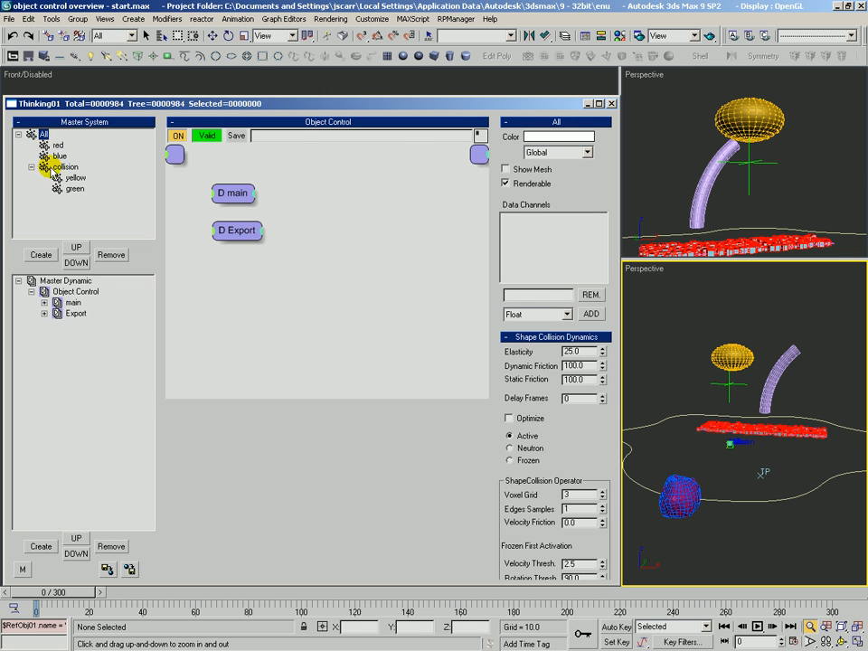
Select the red particle group by name from the scene's object list.
{"action": "key", "text": "h"}
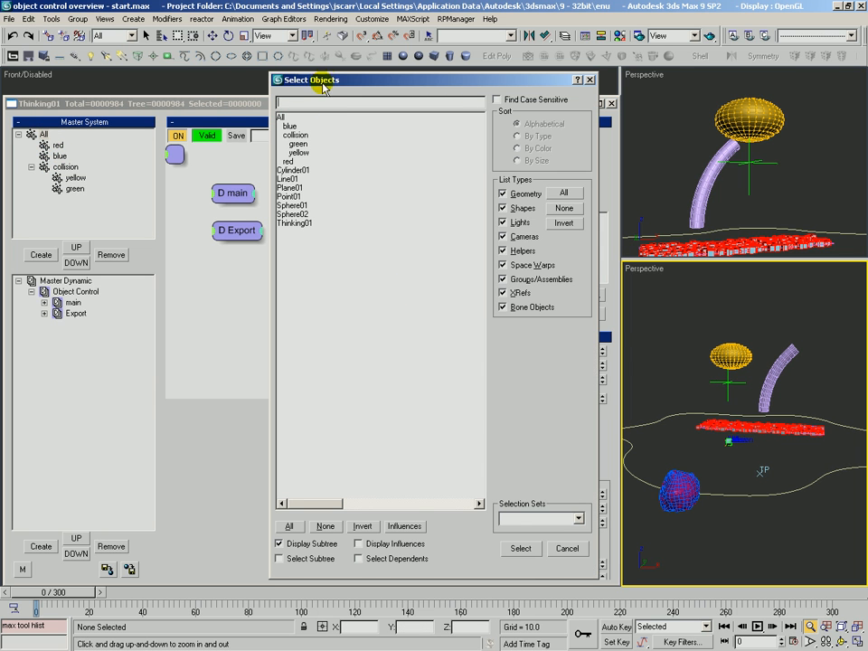
{"action": "left_click_drag", "start_coordinate": [294, 116], "coordinate": [300, 159]}
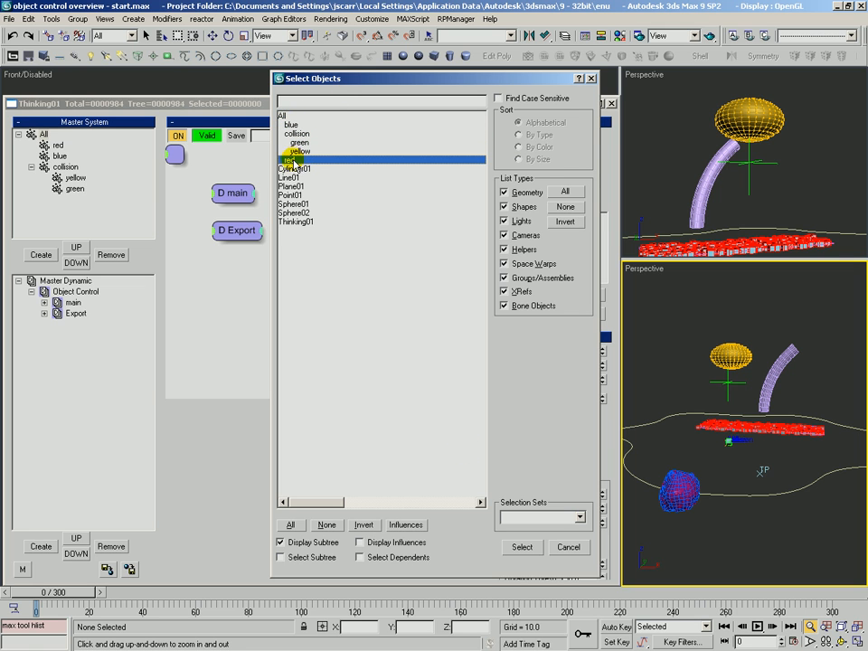
{"action": "left_click_drag", "start_coordinate": [293, 142], "coordinate": [290, 149]}
{"action": "left_click", "coordinate": [291, 159]}
{"action": "left_click", "coordinate": [523, 550]}
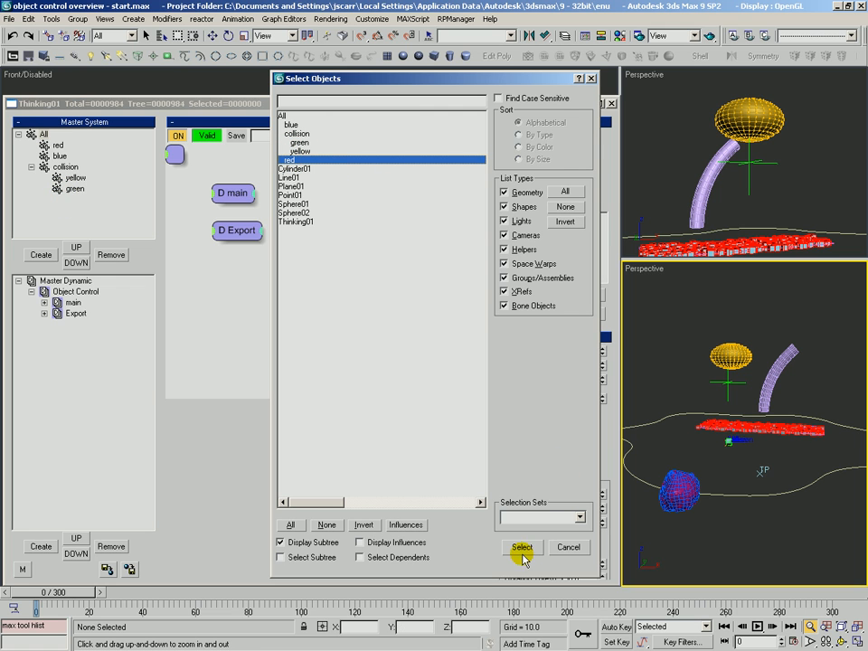
Show the red group's modifier stack and view its PGroupObject and TP_PGroup entries.
{"action": "middle_click_drag", "start_coordinate": [736, 418], "coordinate": [800, 413], "text": "alt"}
{"action": "middle_click_drag", "start_coordinate": [800, 414], "coordinate": [782, 393], "text": "ctrl+alt"}
{"action": "key", "text": "x"}
{"action": "left_click", "coordinate": [34, 122]}
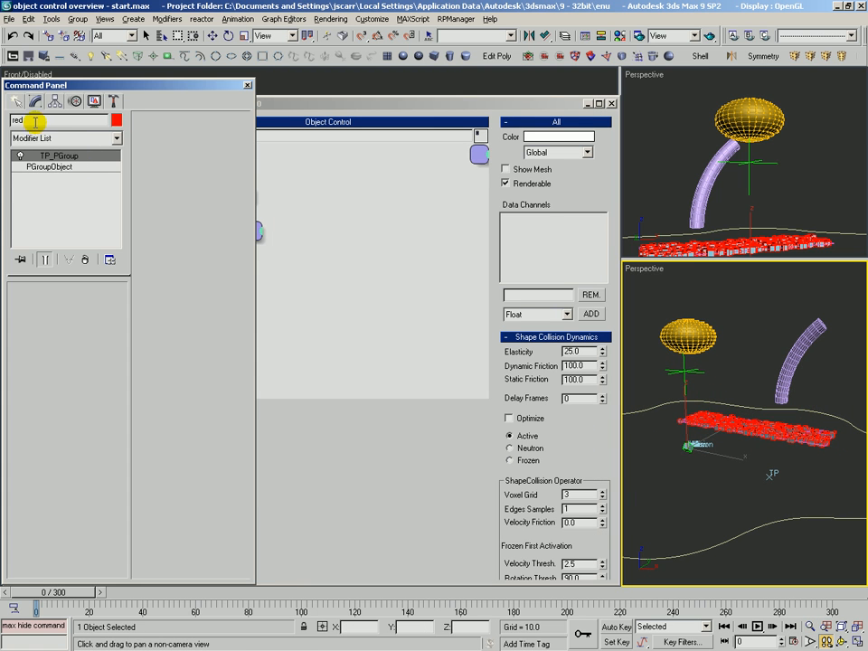
{"action": "left_click", "coordinate": [60, 169]}
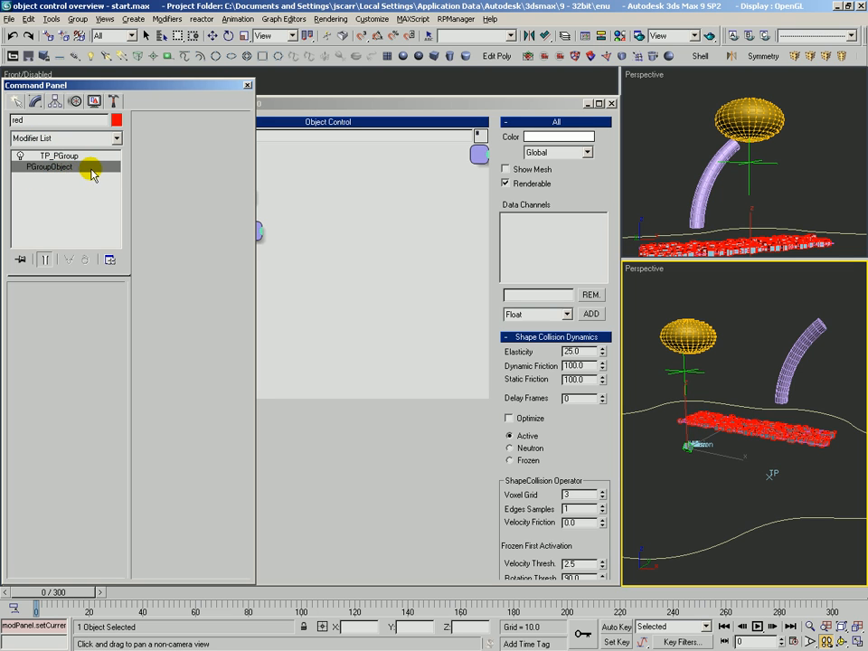
{"action": "left_click", "coordinate": [73, 157]}
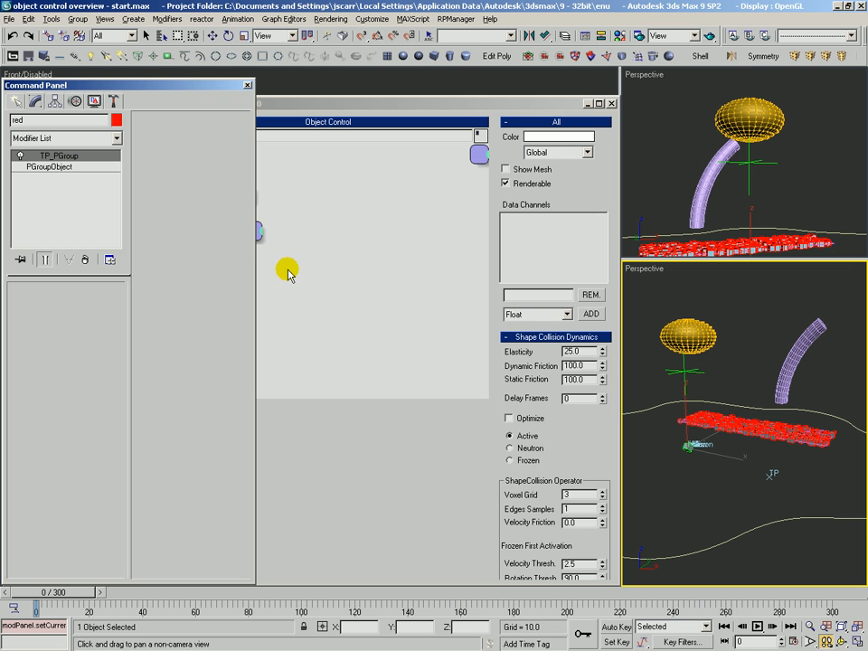
Apply a Bend modifier to the red group with an angle of -127.5 on the X axis.
{"action": "left_click", "coordinate": [115, 141]}
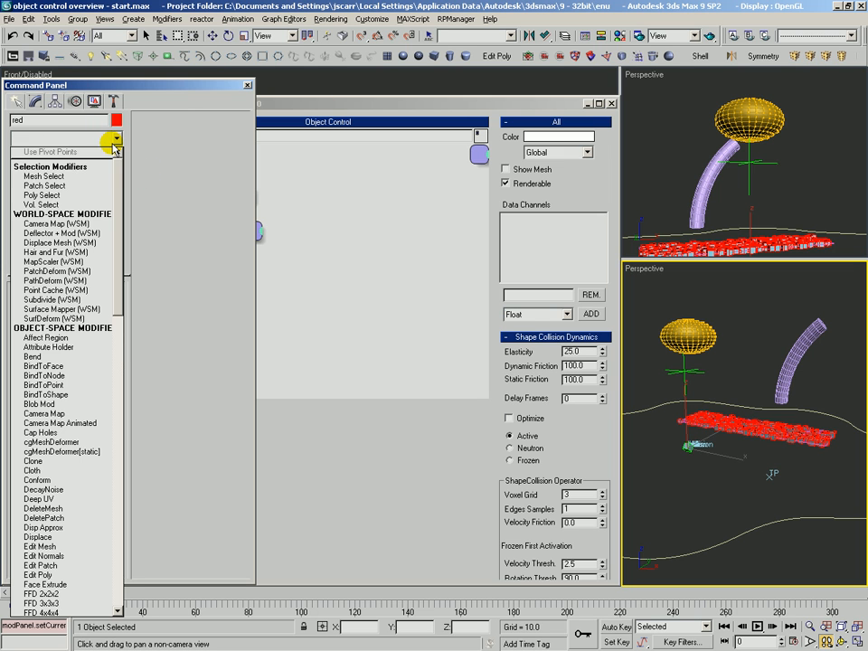
{"action": "scroll", "coordinate": [64, 227], "scroll_direction": "down", "scroll_amount": 4}
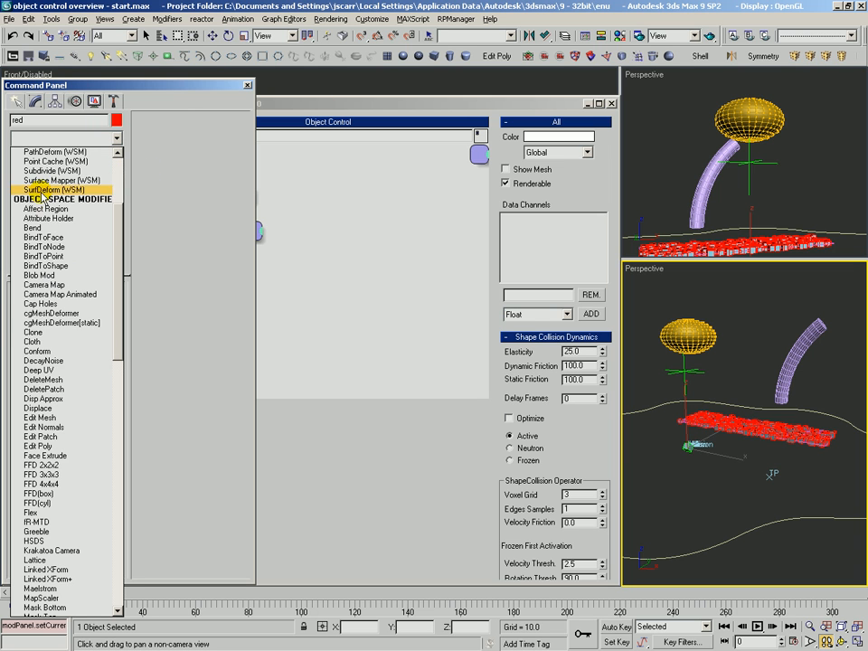
{"action": "left_click", "coordinate": [35, 228]}
{"action": "left_click", "coordinate": [34, 366]}
{"action": "left_click_drag", "start_coordinate": [101, 314], "coordinate": [84, 488]}
{"action": "key", "text": "alt+z"}
{"action": "left_click_drag", "start_coordinate": [751, 427], "coordinate": [744, 369]}
{"action": "key", "text": "ctrl+r"}
{"action": "left_click_drag", "start_coordinate": [742, 370], "coordinate": [701, 400]}
{"action": "key", "text": "alt+z"}
{"action": "left_click_drag", "start_coordinate": [729, 364], "coordinate": [747, 358]}
Reselect the red group, add an Edit Poly modifier above Bend and enter its Element level.
{"action": "key", "text": "q"}
{"action": "left_click", "coordinate": [822, 343]}
{"action": "left_click", "coordinate": [767, 324]}
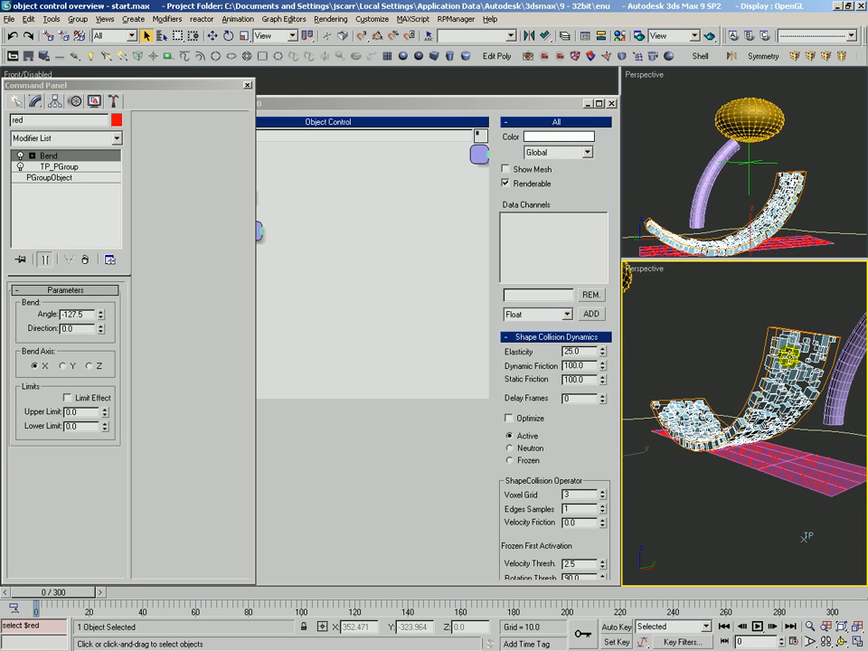
{"action": "left_click", "coordinate": [498, 58]}
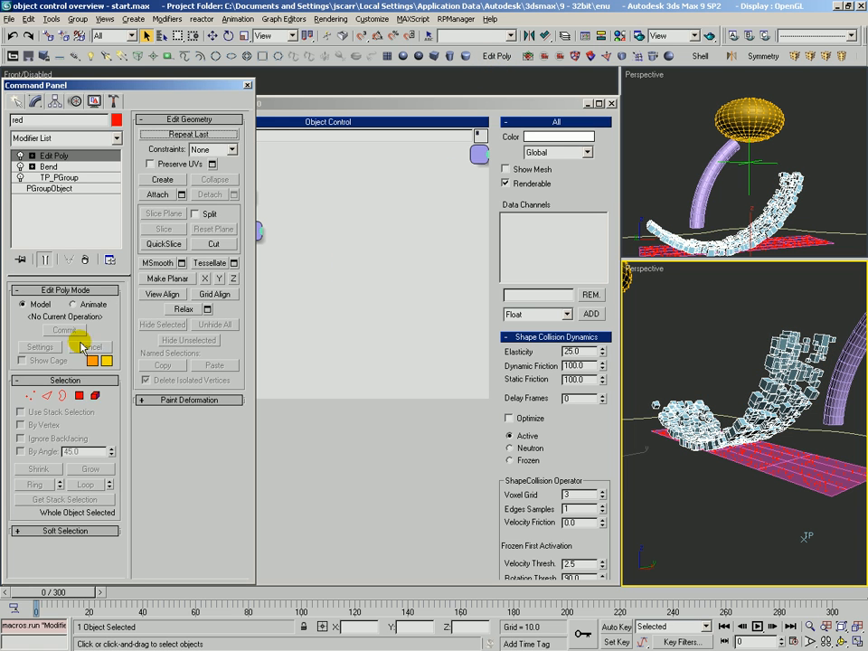
{"action": "left_click", "coordinate": [95, 395]}
{"action": "key", "text": "q"}
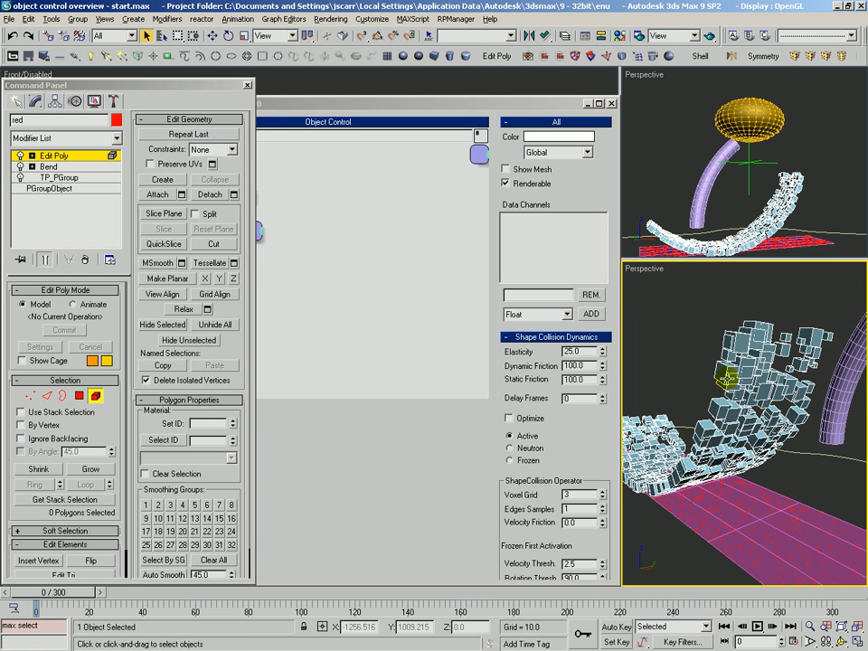
Delete several box elements near the raised end of the bent red mesh and leave the Element level.
{"action": "mouse_move", "coordinate": [731, 372]}
{"action": "left_mouse_down"}
{"action": "mouse_move", "coordinate": [750, 390]}
{"action": "mouse_move", "coordinate": [735, 395]}
{"action": "left_mouse_up"}
{"action": "key", "text": "Delete"}
{"action": "key", "text": "alt+z"}
{"action": "left_click_drag", "start_coordinate": [766, 343], "coordinate": [762, 366]}
{"action": "key", "text": "ctrl+r"}
{"action": "left_click_drag", "start_coordinate": [698, 399], "coordinate": [746, 390]}
{"action": "key", "text": "q"}
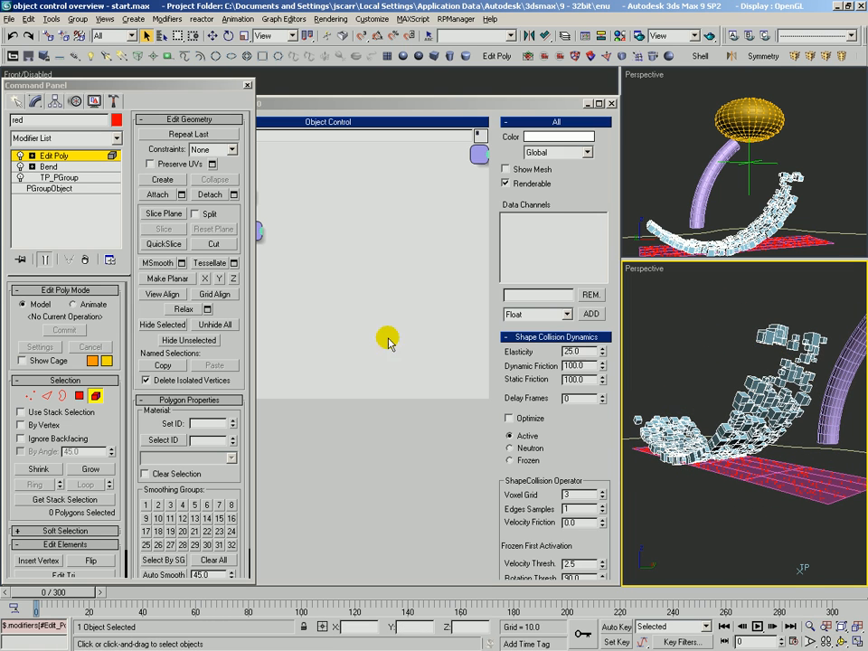
{"action": "left_click", "coordinate": [101, 397]}
Deselect the red group and bring back the Master Dynamic settings in the Thinking01 window.
{"action": "key", "text": "alt+z"}
{"action": "left_click_drag", "start_coordinate": [689, 376], "coordinate": [698, 427]}
{"action": "key", "text": "ctrl+r"}
{"action": "mouse_move", "coordinate": [735, 389]}
{"action": "left_mouse_down"}
{"action": "mouse_move", "coordinate": [762, 371]}
{"action": "mouse_move", "coordinate": [749, 469]}
{"action": "mouse_move", "coordinate": [749, 373]}
{"action": "mouse_move", "coordinate": [761, 404]}
{"action": "mouse_move", "coordinate": [748, 357]}
{"action": "mouse_move", "coordinate": [736, 366]}
{"action": "left_mouse_up"}
{"action": "key", "text": "alt+z"}
{"action": "key", "text": "q"}
{"action": "left_click", "coordinate": [742, 311]}
{"action": "left_click", "coordinate": [16, 101]}
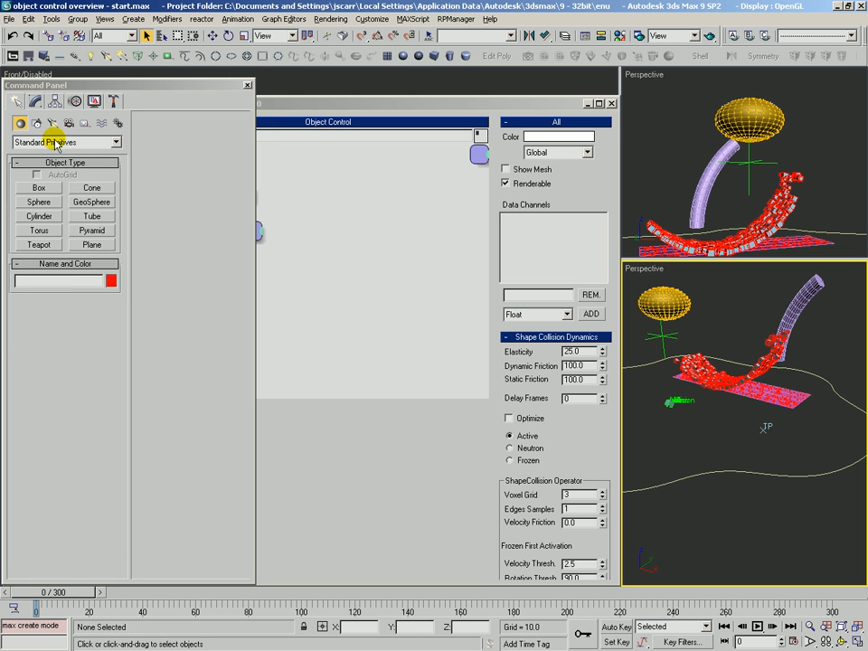
{"action": "left_click", "coordinate": [59, 142]}
{"action": "left_click", "coordinate": [59, 152]}
{"action": "left_click", "coordinate": [445, 149]}
{"action": "left_click", "coordinate": [72, 282]}
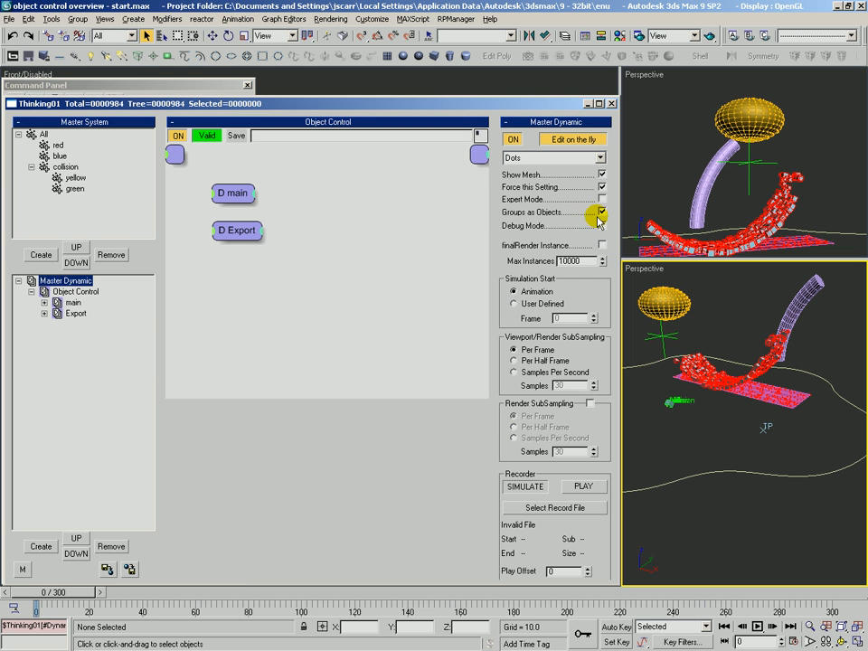
Try to move the bent red group upward along the Z axis and undo the move.
{"action": "left_click", "coordinate": [698, 355]}
{"action": "key", "text": "ctrl+r"}
{"action": "left_click_drag", "start_coordinate": [712, 409], "coordinate": [671, 342]}
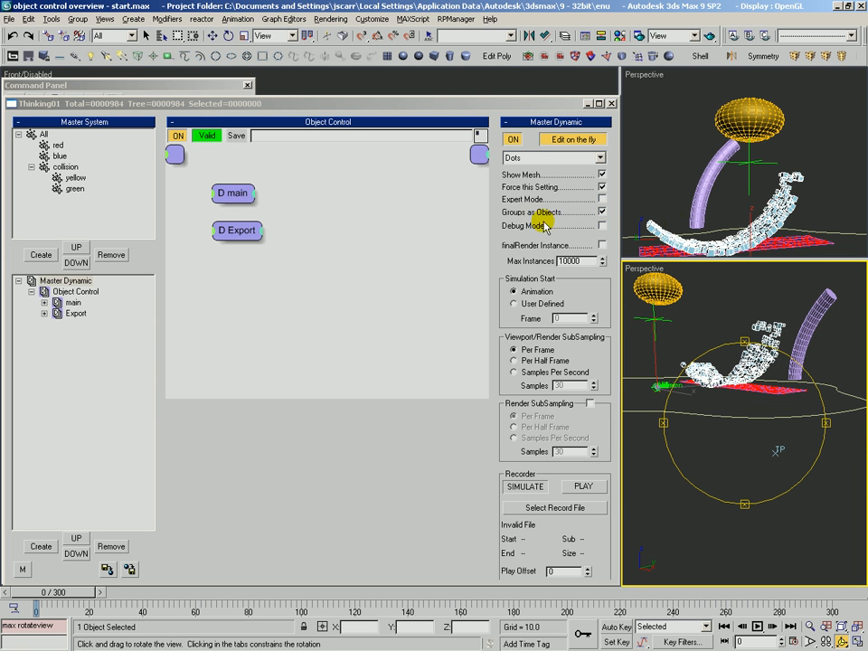
{"action": "left_click_drag", "start_coordinate": [731, 388], "coordinate": [714, 390]}
{"action": "key", "text": "w"}
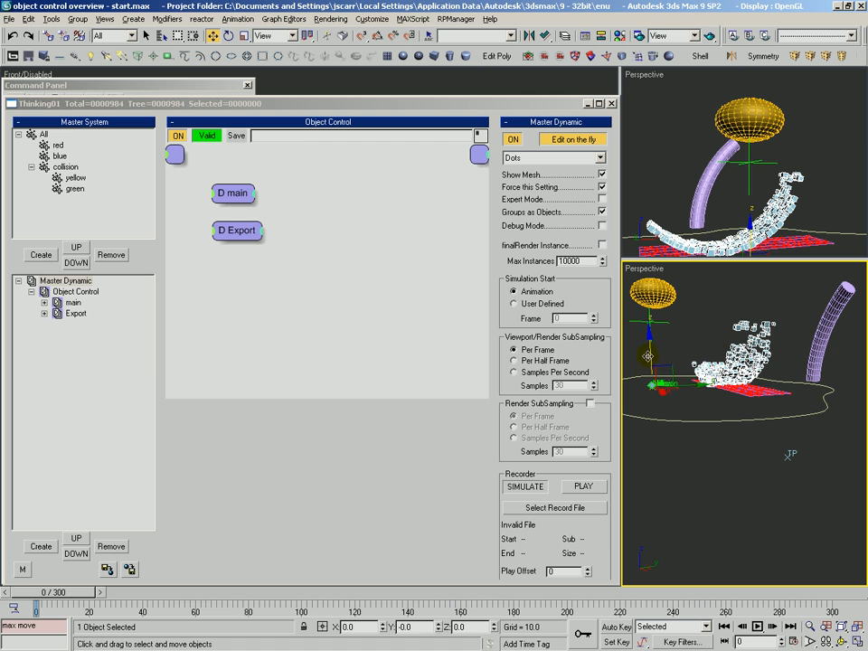
{"action": "left_click_drag", "start_coordinate": [651, 352], "coordinate": [652, 296]}
{"action": "key", "text": "ctrl+z"}
Show the Master Dynamic settings with the red group selected and close the Thinking01 window.
{"action": "key", "text": "ctrl+r"}
{"action": "left_click_drag", "start_coordinate": [695, 372], "coordinate": [745, 430]}
{"action": "key", "text": "alt+z"}
{"action": "key", "text": "3"}
{"action": "key", "text": "3"}
{"action": "left_click", "coordinate": [455, 241]}
{"action": "left_click", "coordinate": [56, 282]}
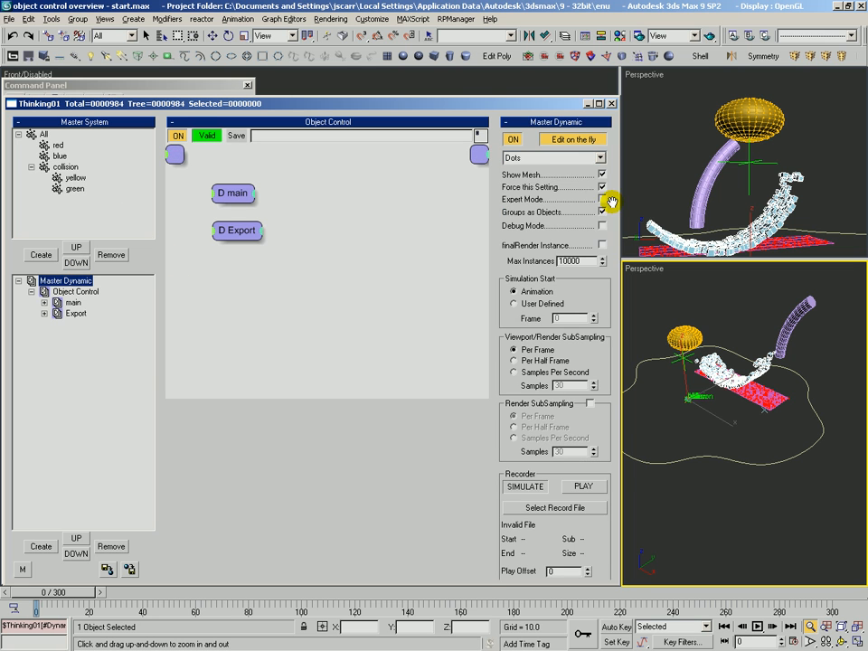
{"action": "left_click", "coordinate": [612, 103]}
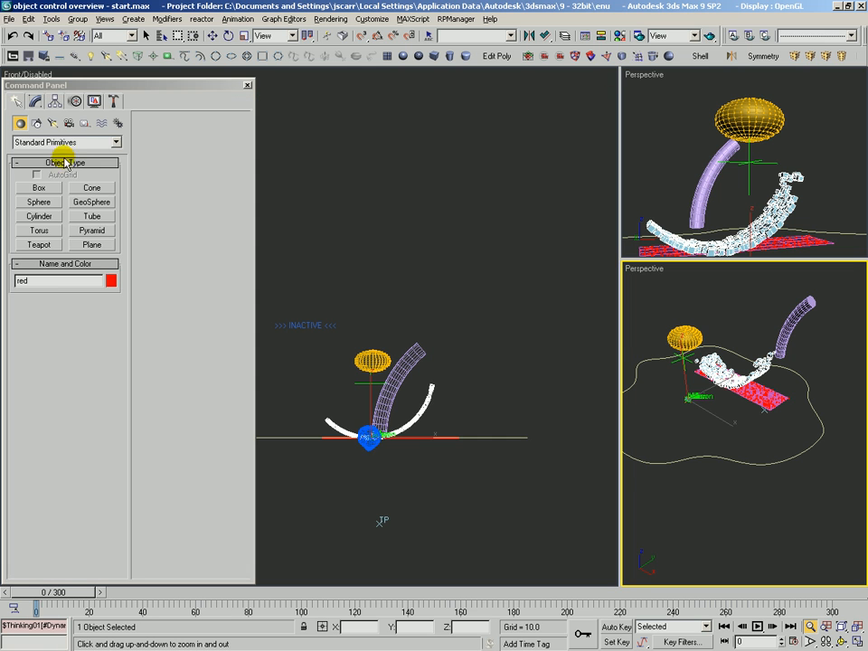
Create a Mesher compound object with a radius of about 19.1 in front of the red plane in the perspective view.
{"action": "left_click", "coordinate": [66, 143]}
{"action": "left_click", "coordinate": [62, 178]}
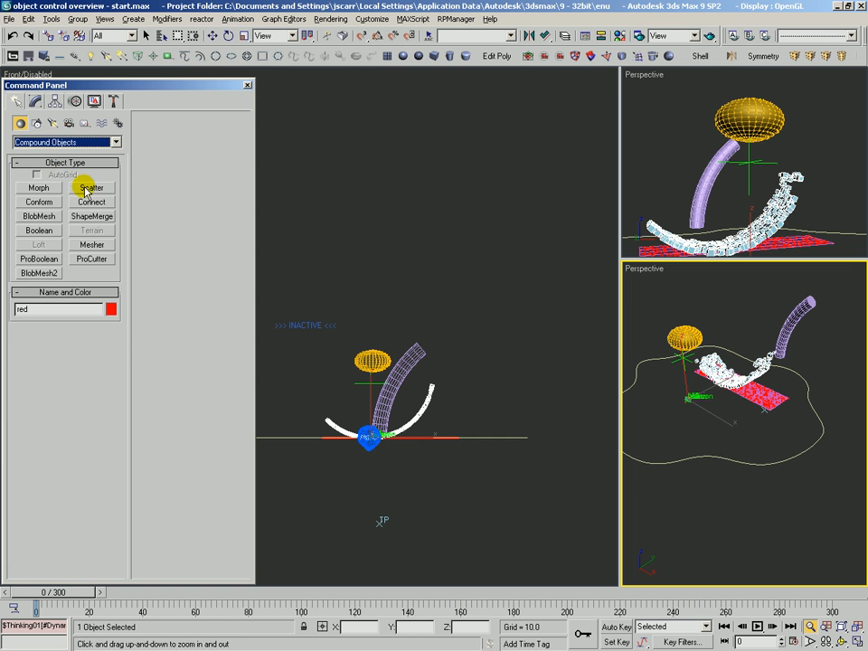
{"action": "left_click", "coordinate": [92, 244]}
{"action": "left_click_drag", "start_coordinate": [451, 468], "coordinate": [459, 460]}
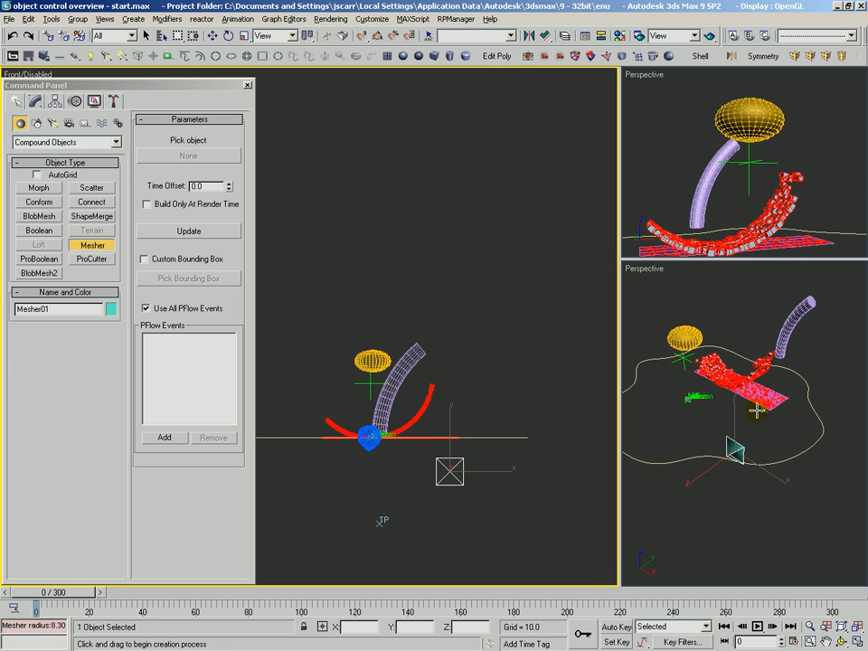
{"action": "key", "text": "ctrl+z"}
{"action": "left_click_drag", "start_coordinate": [723, 433], "coordinate": [734, 413]}
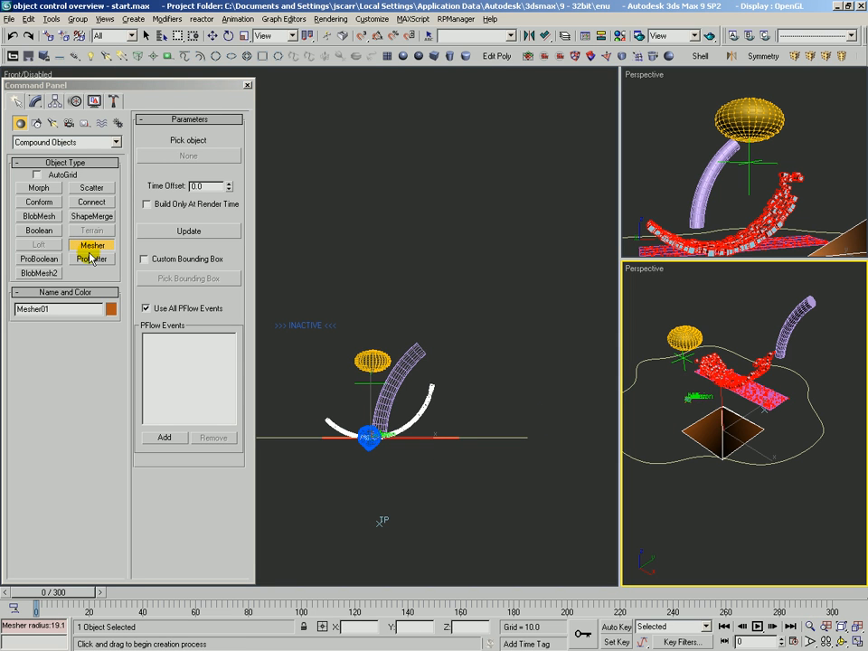
Assign the red group as the Mesher's source object.
{"action": "left_click", "coordinate": [32, 102]}
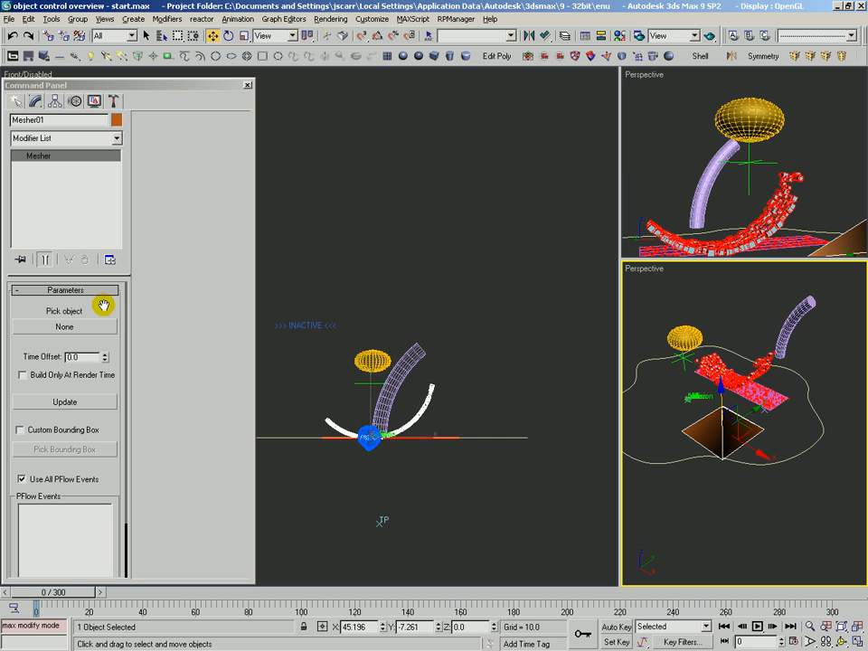
{"action": "left_click", "coordinate": [64, 327]}
{"action": "key", "text": "h"}
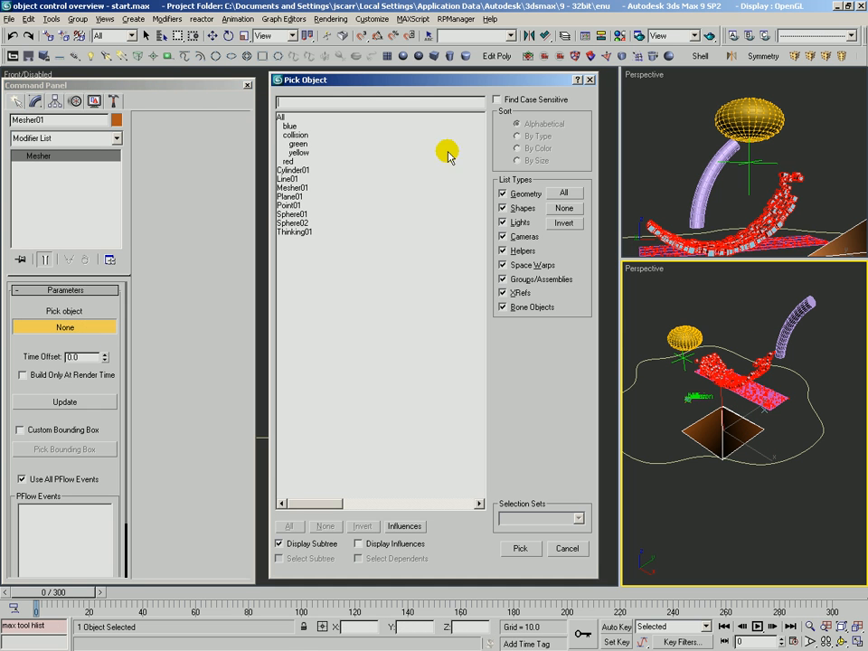
{"action": "double_click", "coordinate": [310, 163]}
Move the Mesher away from the red group to about X 61.7, Y -34.9 and deselect it.
{"action": "middle_click_drag", "start_coordinate": [686, 432], "coordinate": [740, 433], "text": "alt"}
{"action": "left_click_drag", "start_coordinate": [721, 437], "coordinate": [684, 472]}
{"action": "middle_click_drag", "start_coordinate": [684, 473], "coordinate": [706, 448], "text": "alt"}
{"action": "key", "text": "q"}
{"action": "left_click", "coordinate": [811, 341]}
Select the red group with the Move tool to view its modifier stack and pivot position.
{"action": "left_click", "coordinate": [794, 376]}
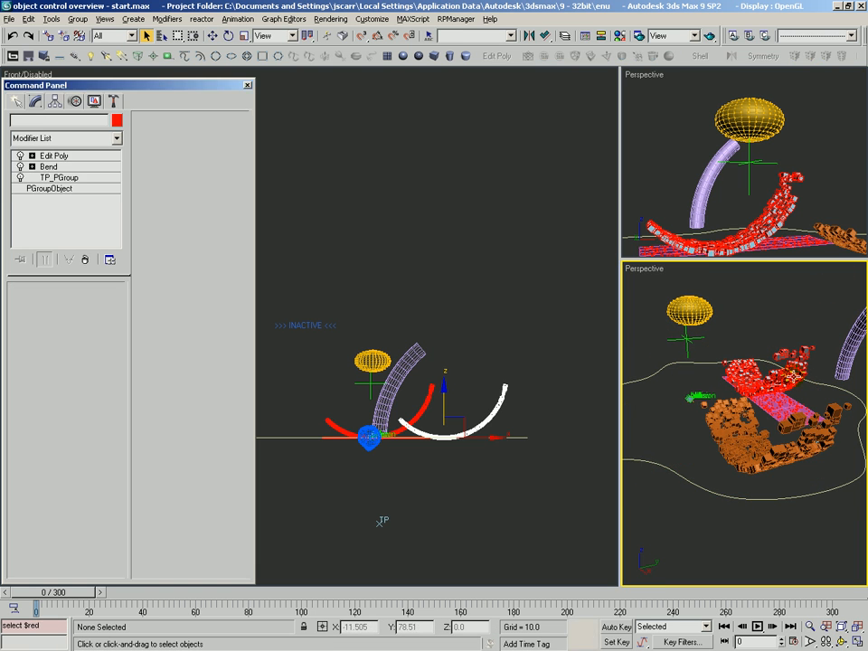
{"action": "left_click", "coordinate": [728, 390]}
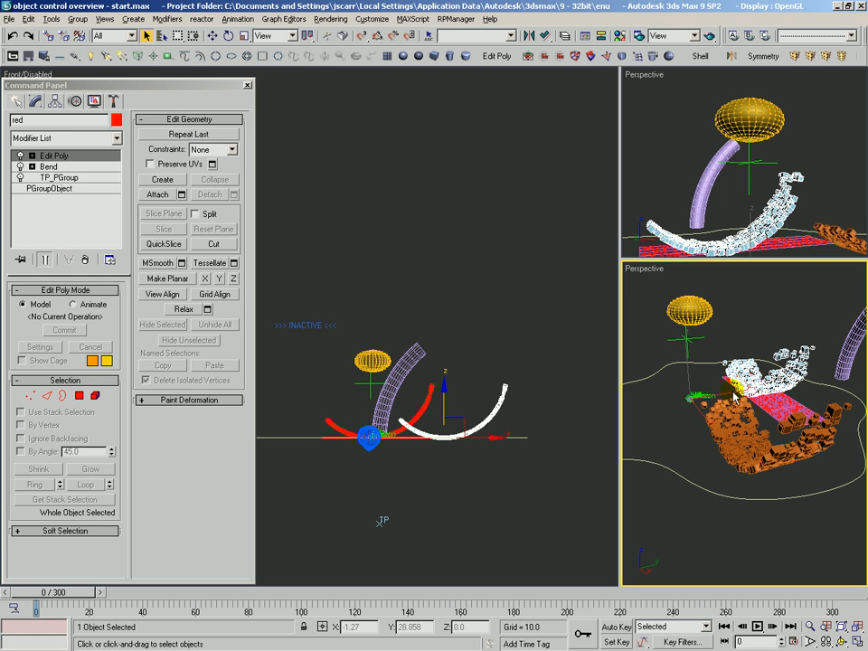
{"action": "key", "text": "w"}
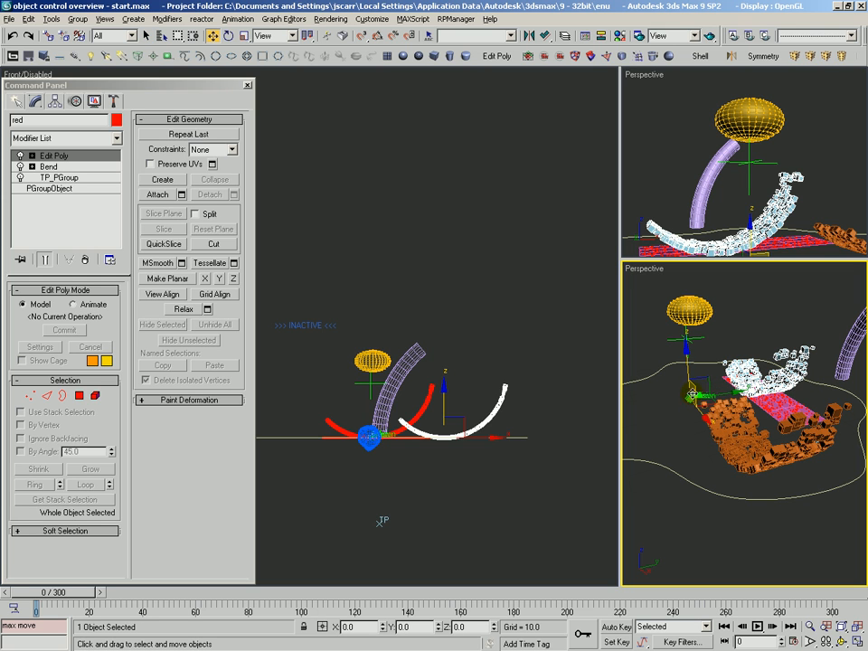
Select the Mesher, move it farther from the red group along the X axis and clear the selection.
{"action": "left_click", "coordinate": [705, 408]}
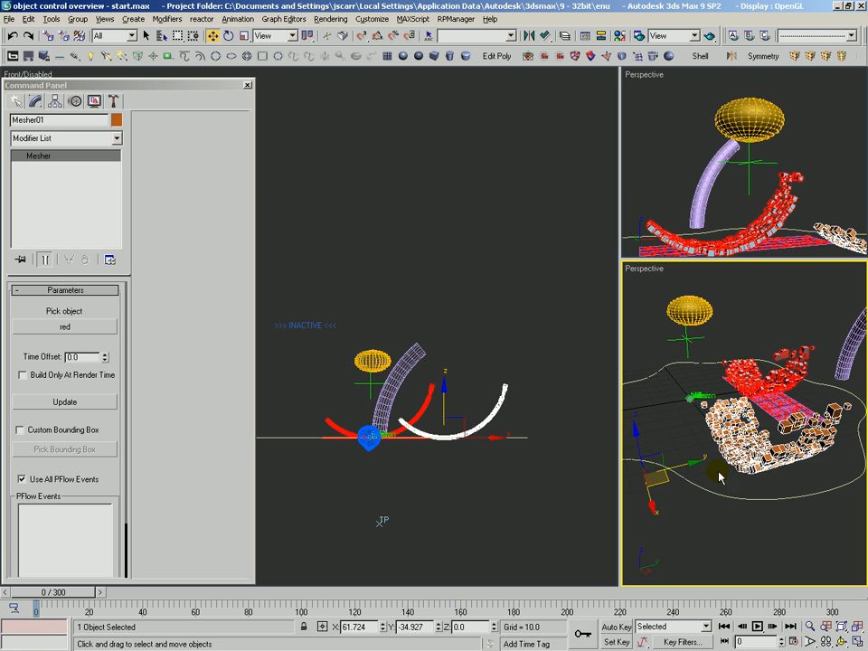
{"action": "scroll", "coordinate": [765, 449], "scroll_direction": "down", "scroll_amount": 2}
{"action": "mouse_move", "coordinate": [742, 429]}
{"action": "middle_mouse_down", "text": "alt"}
{"action": "mouse_move", "coordinate": [730, 417]}
{"action": "mouse_move", "coordinate": [751, 438]}
{"action": "middle_mouse_up", "text": "alt"}
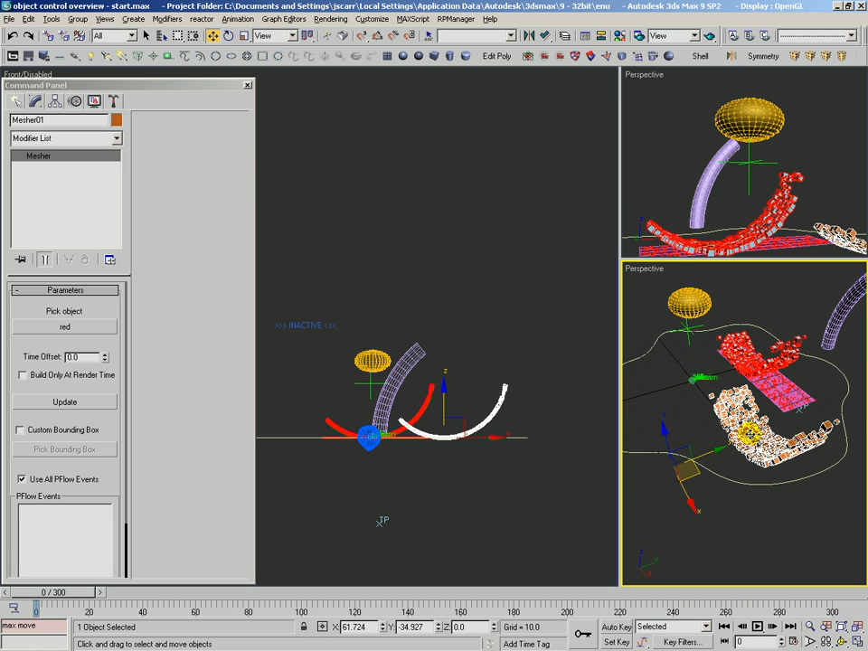
{"action": "mouse_move", "coordinate": [723, 377]}
{"action": "middle_mouse_down"}
{"action": "mouse_move", "coordinate": [725, 407]}
{"action": "mouse_move", "coordinate": [729, 356]}
{"action": "middle_mouse_up"}
{"action": "scroll", "coordinate": [690, 430], "scroll_direction": "down", "scroll_amount": 2}
{"action": "key", "text": "q"}
{"action": "left_click", "coordinate": [730, 357]}
{"action": "key", "text": "alt+z"}
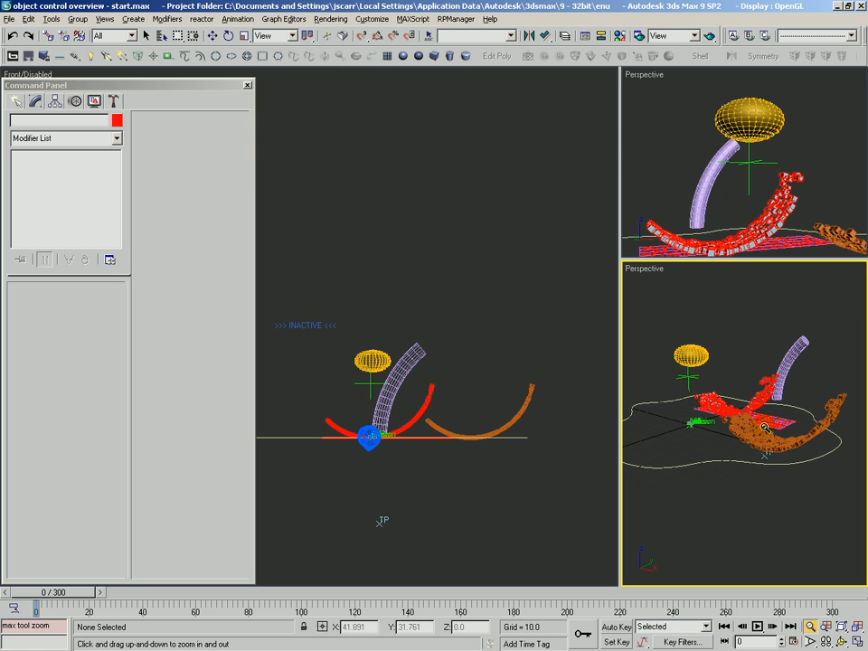
{"action": "right_click", "coordinate": [742, 359]}
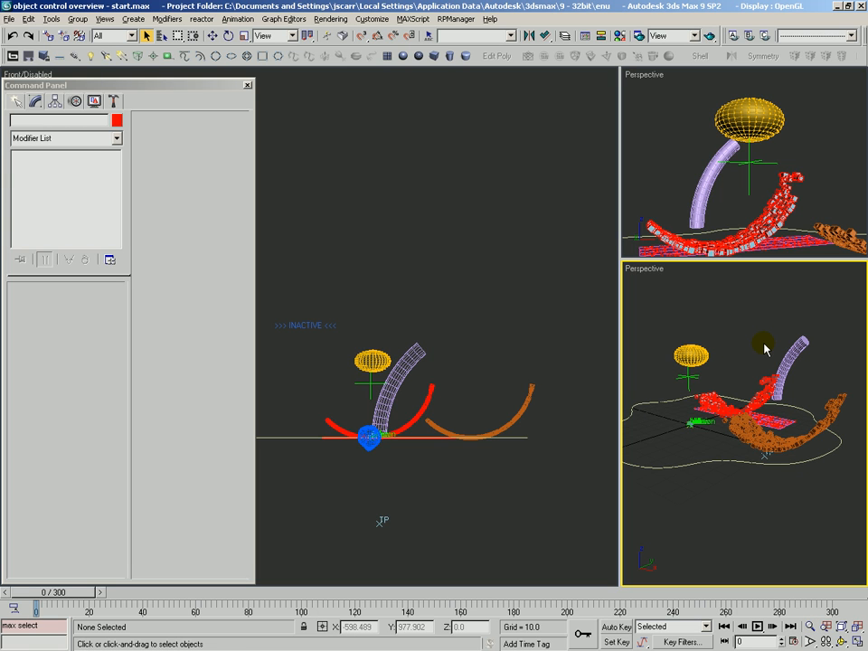